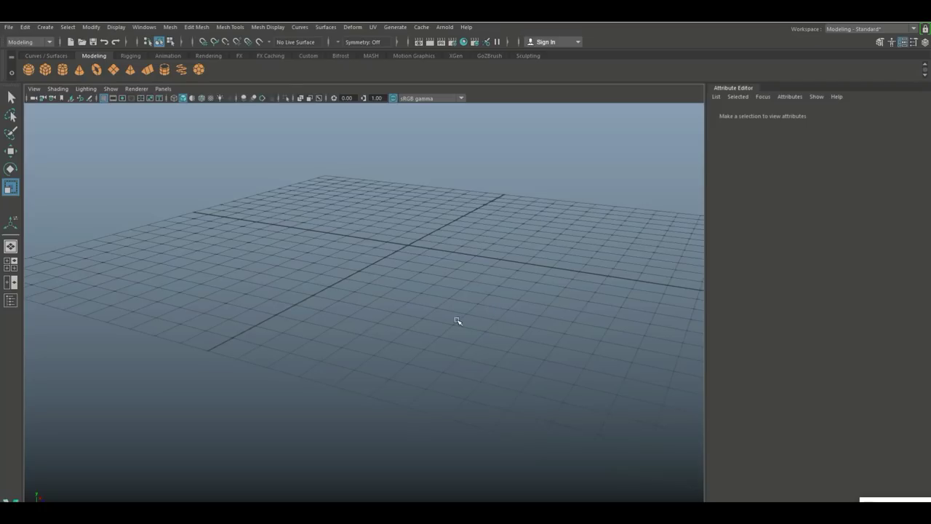
# Add a polygon cylinder and rotate it 90° onto its side.
pyautogui.click(902, 43)
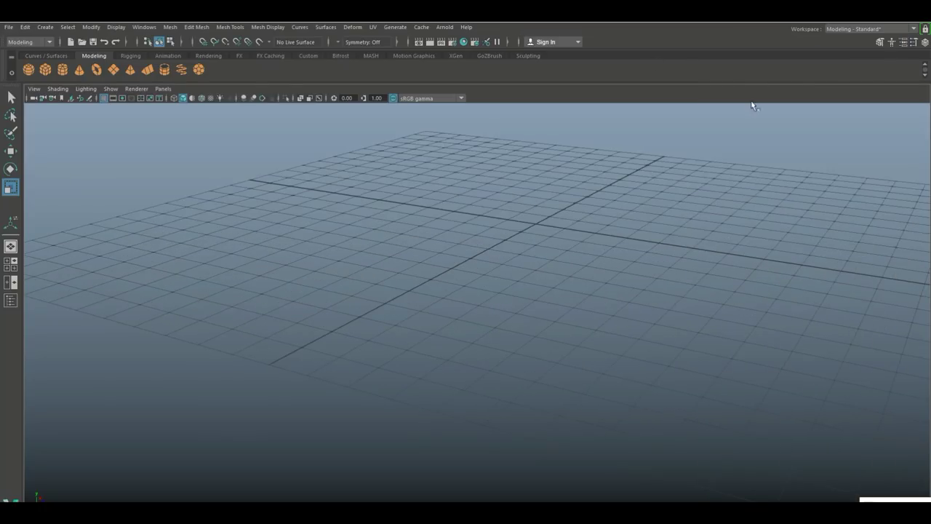
pyautogui.click(62, 71)
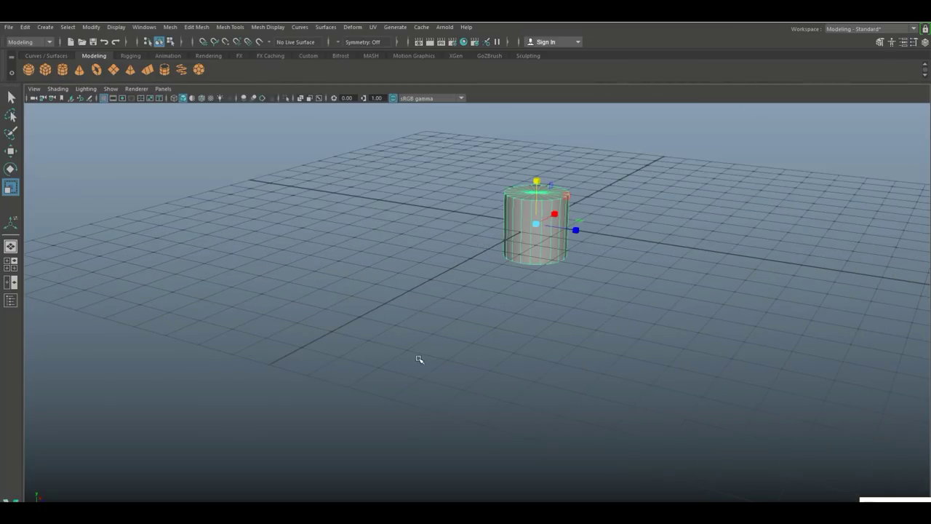
pyautogui.press('e')
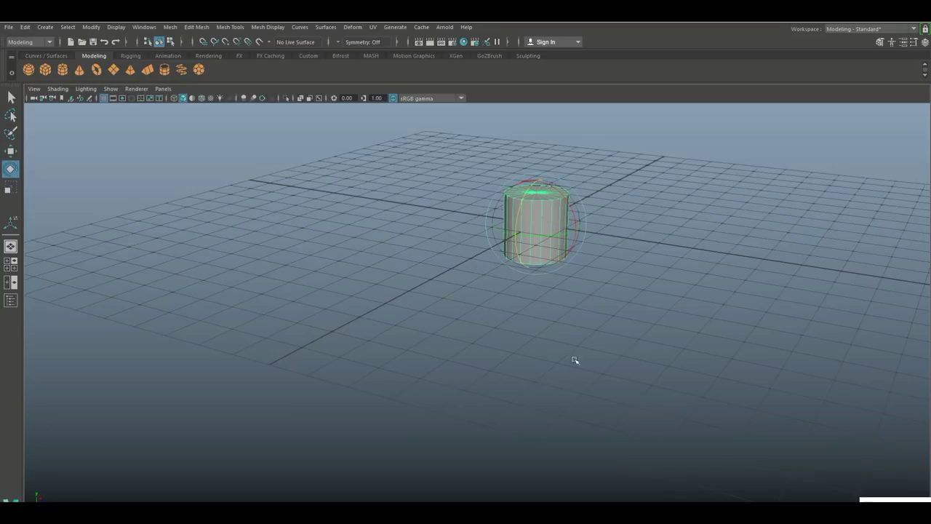
pyautogui.moveTo(563, 196); pyautogui.dragTo(579, 288)
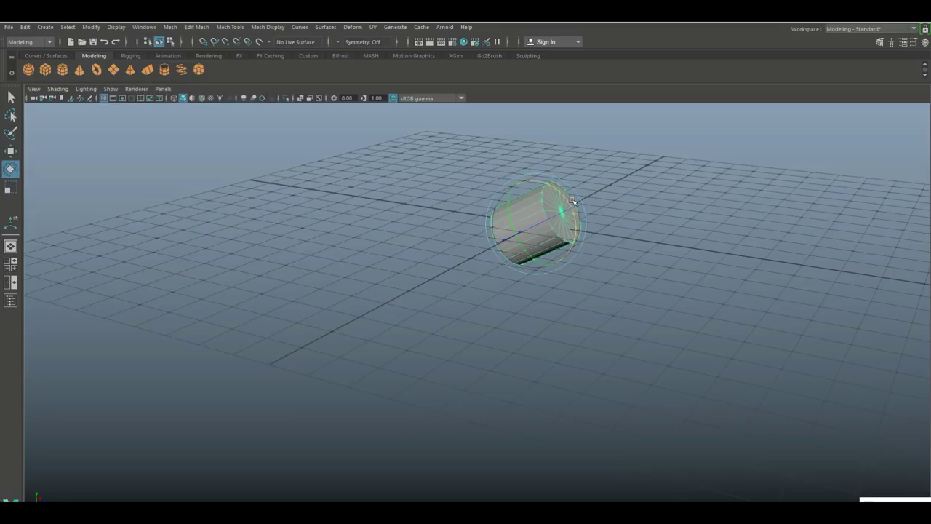
pyautogui.moveTo(574, 202); pyautogui.dragTo(576, 229)
pyautogui.scroll(-5, 517, 328)
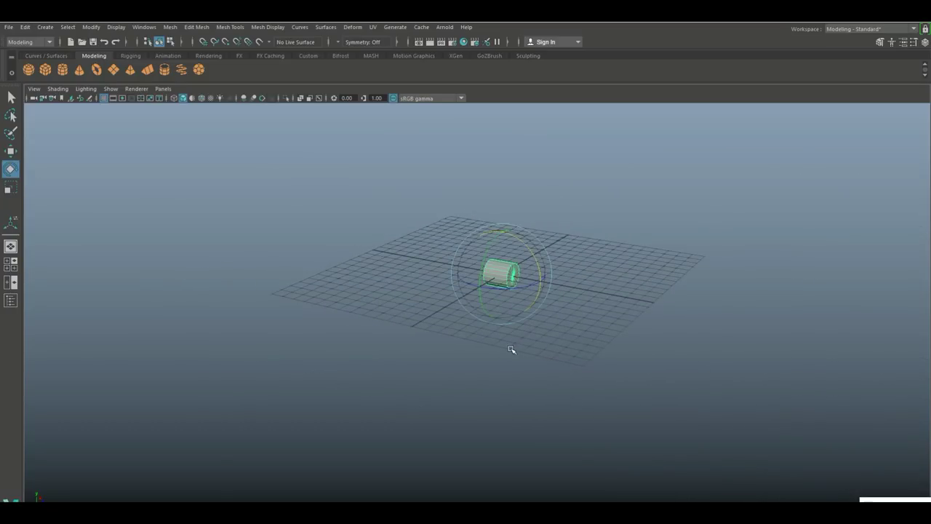
# Scale the cylinder into a long horizontal rod and select its end-cap edges.
pyautogui.press('r')
pyautogui.moveTo(542, 282); pyautogui.dragTo(930, 404)
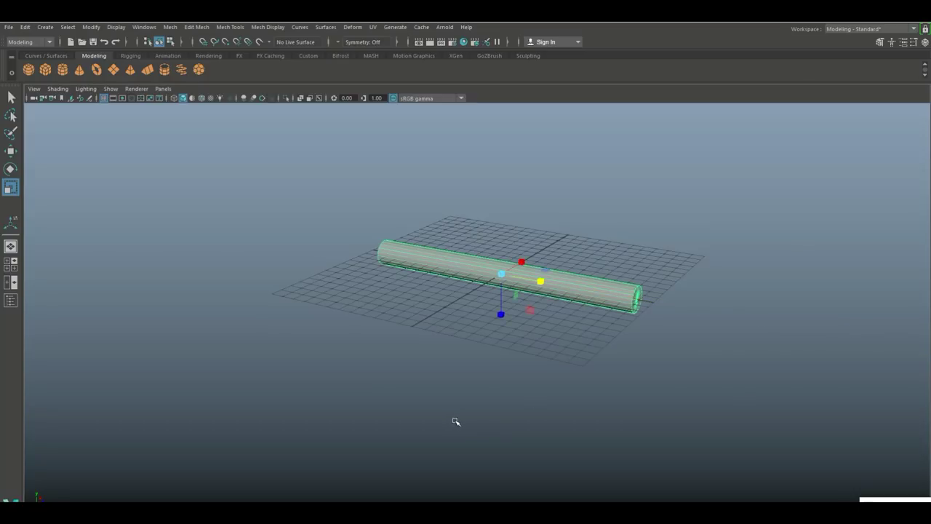
pyautogui.scroll(3, 446, 421)
pyautogui.keyDown('alt'); pyautogui.moveTo(446, 421); pyautogui.dragTo(540, 422); pyautogui.keyUp('alt')
pyautogui.moveTo(296, 243)
pyautogui.mouseDown(button='right')
pyautogui.moveTo(296, 273)
pyautogui.moveTo(296, 217)
pyautogui.mouseUp(button='right')
pyautogui.click(235, 277)
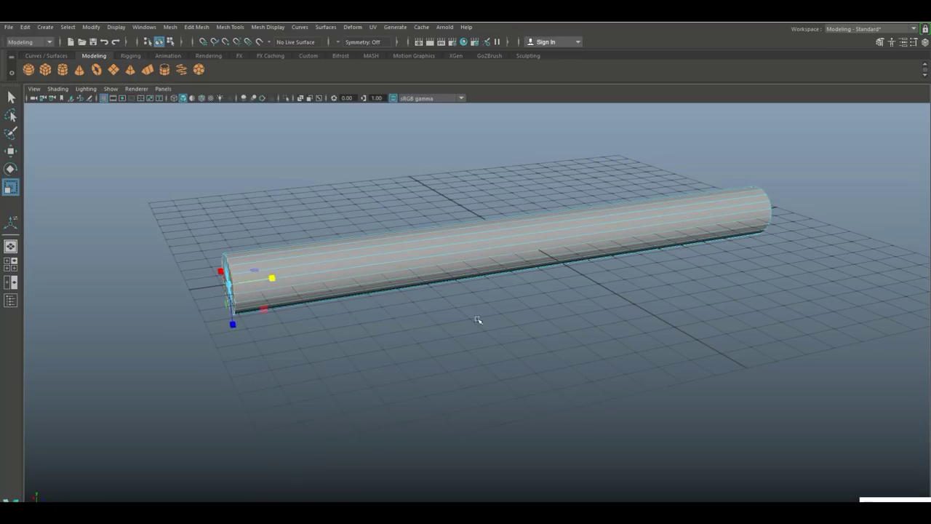
pyautogui.keyDown('shift'); pyautogui.click(770, 203); pyautogui.keyUp('shift')
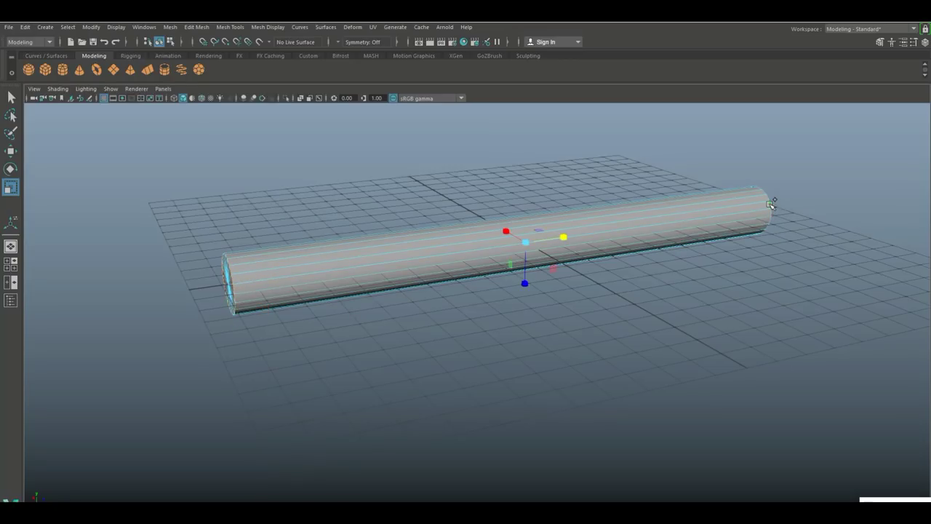
# Bevel both rod ends with Fraction 0.1 and 3 segments.
pyautogui.click(192, 28)
pyautogui.click(206, 61)
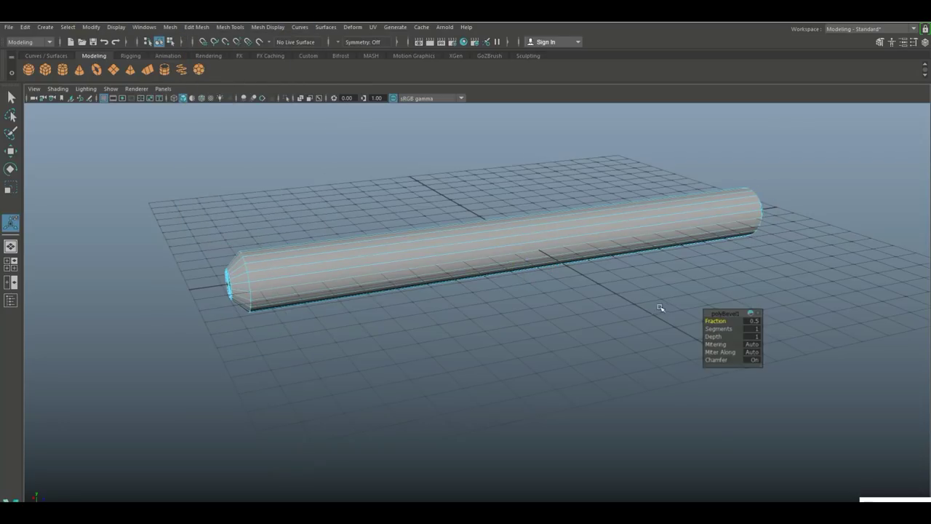
pyautogui.click(751, 321)
pyautogui.write('0.1')
pyautogui.press('Return')
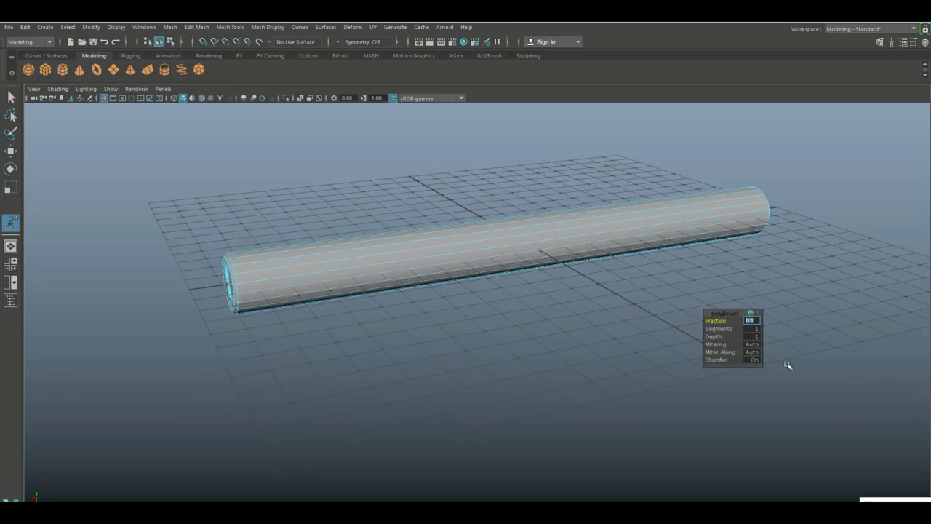
pyautogui.press('Tab')
pyautogui.press('Return')
pyautogui.press('q')
pyautogui.moveTo(428, 250); pyautogui.dragTo(448, 237, button='right')
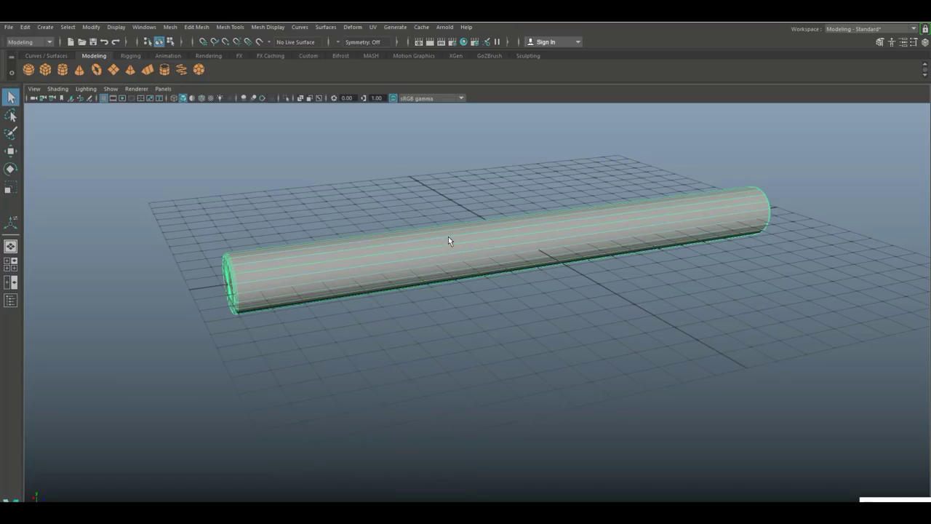
# Insert 4 evenly spaced edge loops, then 15 loops into each of two rod sections.
pyautogui.click(229, 28)
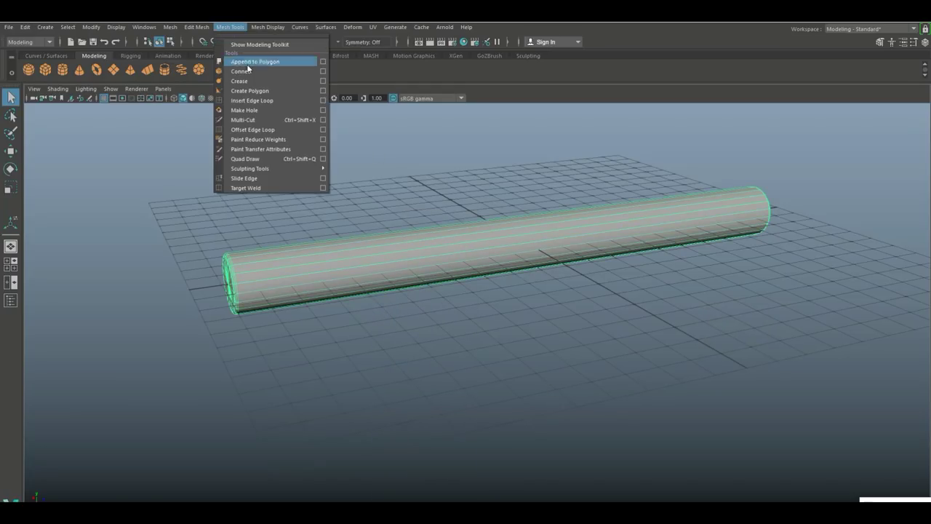
pyautogui.click(323, 101)
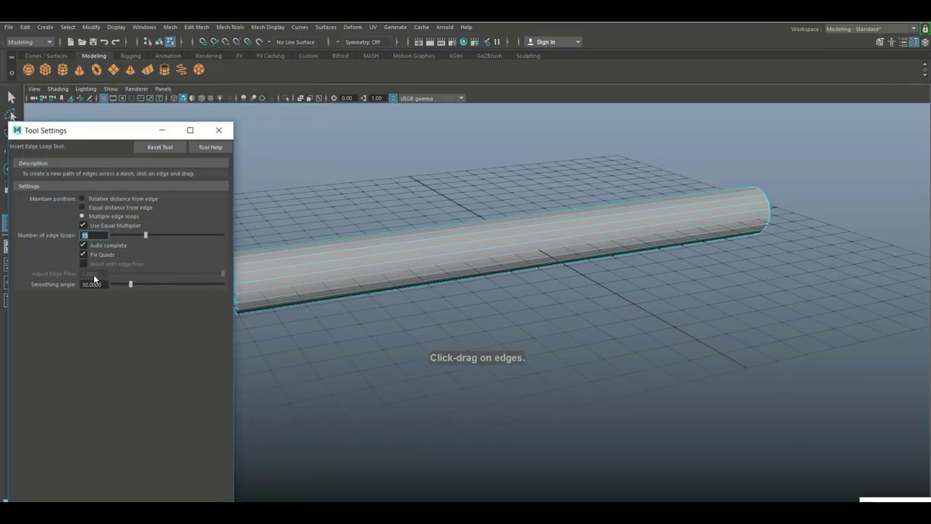
pyautogui.write('4')
pyautogui.click(495, 240)
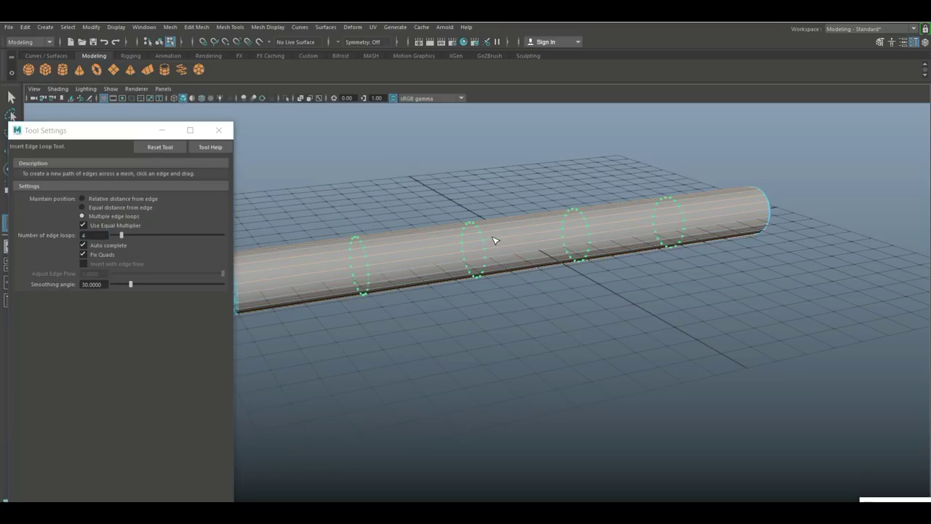
pyautogui.doubleClick(104, 236)
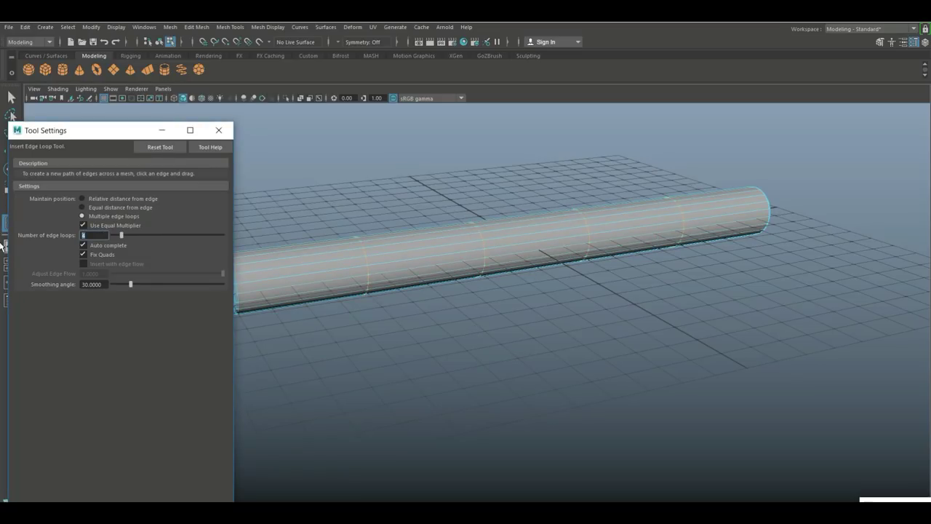
pyautogui.write('15')
pyautogui.click(433, 251)
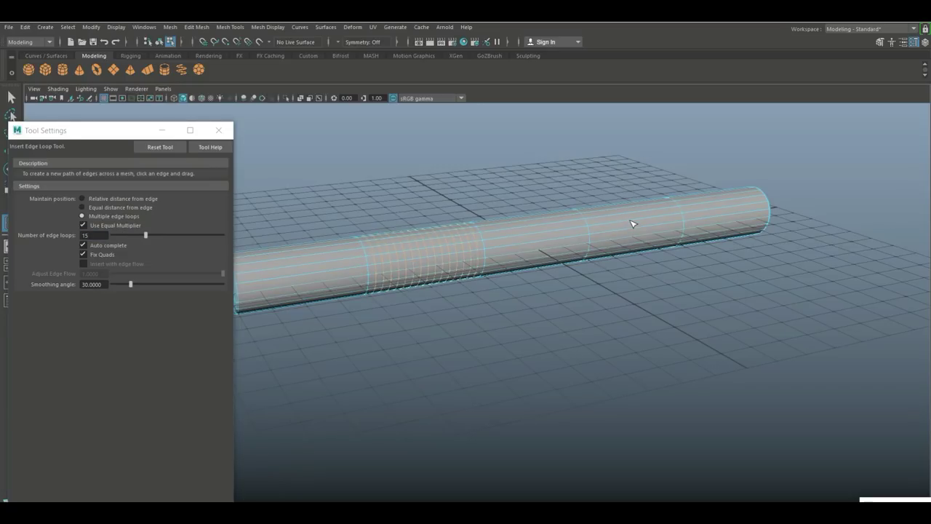
pyautogui.click(632, 224)
pyautogui.click(218, 130)
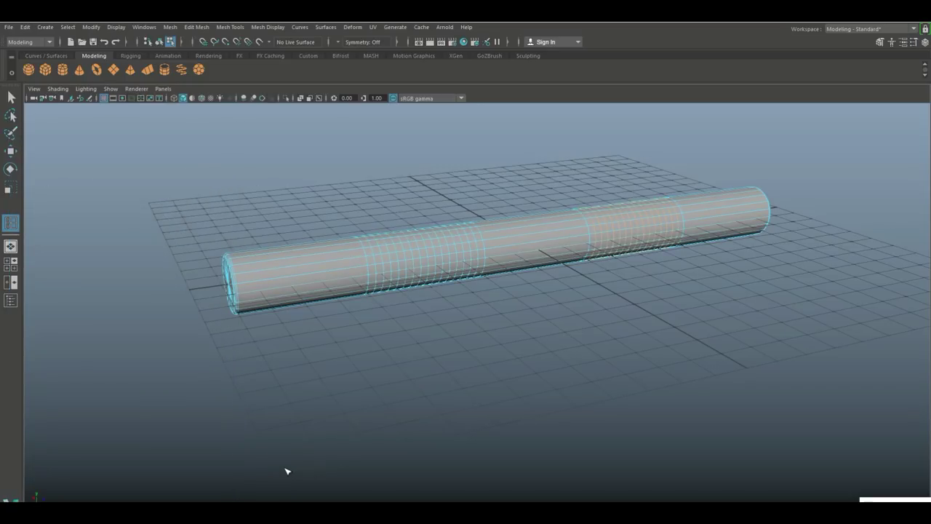
# Select the edge loops bordering the dense knurl bands.
pyautogui.press('q')
pyautogui.keyDown('alt'); pyautogui.moveTo(454, 459); pyautogui.dragTo(407, 400); pyautogui.keyUp('alt')
pyautogui.scroll(3, 348, 265)
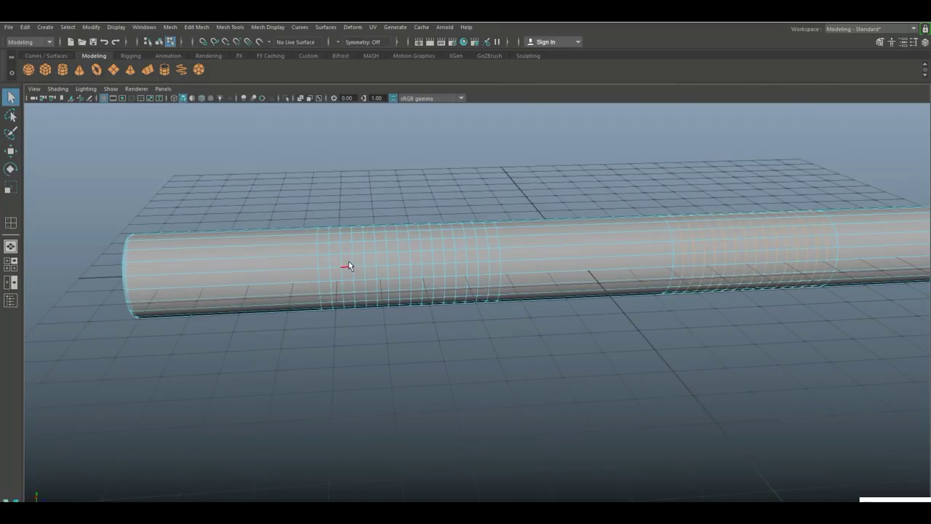
pyautogui.moveTo(325, 255); pyautogui.dragTo(305, 218, button='right')
pyautogui.click(318, 250)
# Bevel the band border edges with a Fraction of 0.1, then switch to face selection.
pyautogui.click(195, 27)
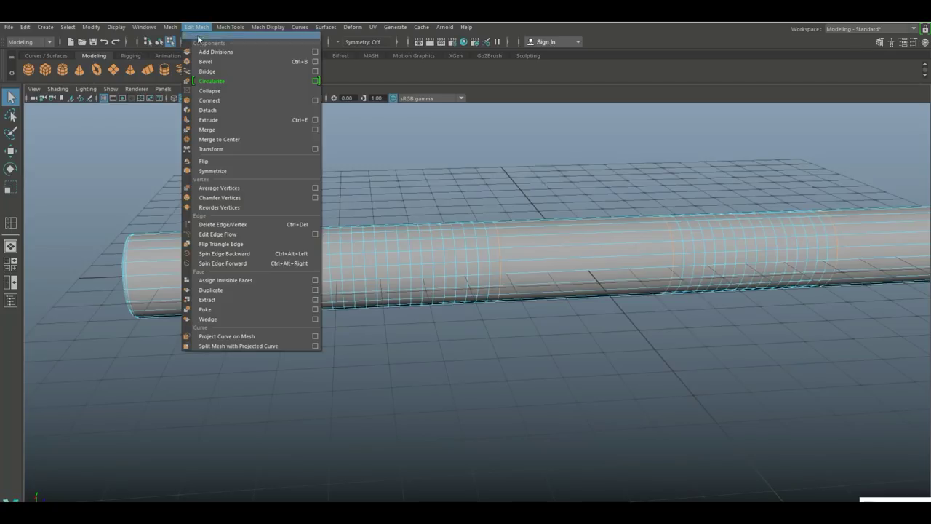
pyautogui.click(208, 62)
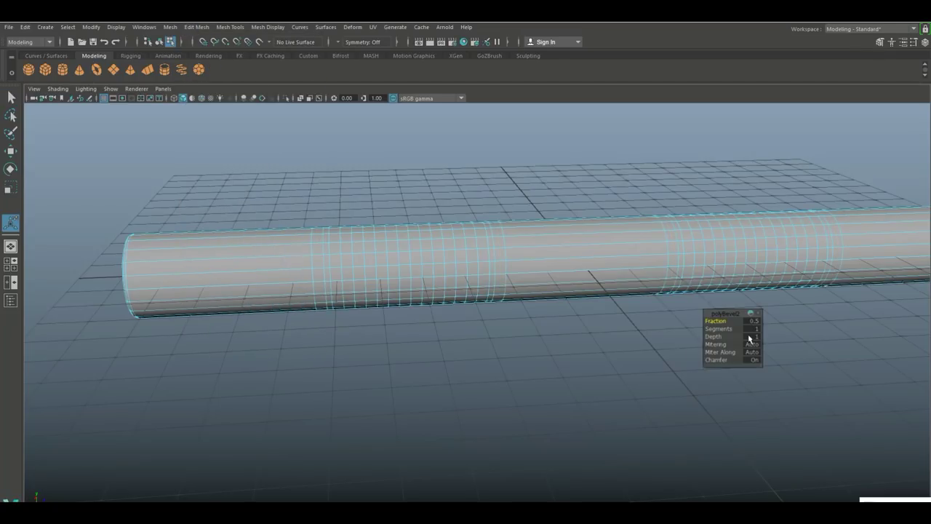
pyautogui.click(752, 321)
pyautogui.write('0.1')
pyautogui.press('Return')
pyautogui.scroll(3, 256, 260)
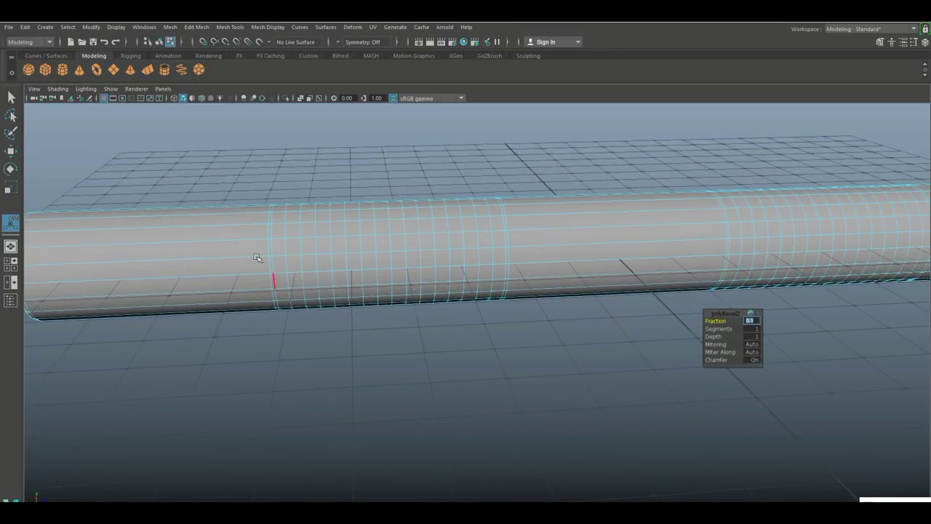
pyautogui.moveTo(266, 241); pyautogui.dragTo(272, 268, button='right')
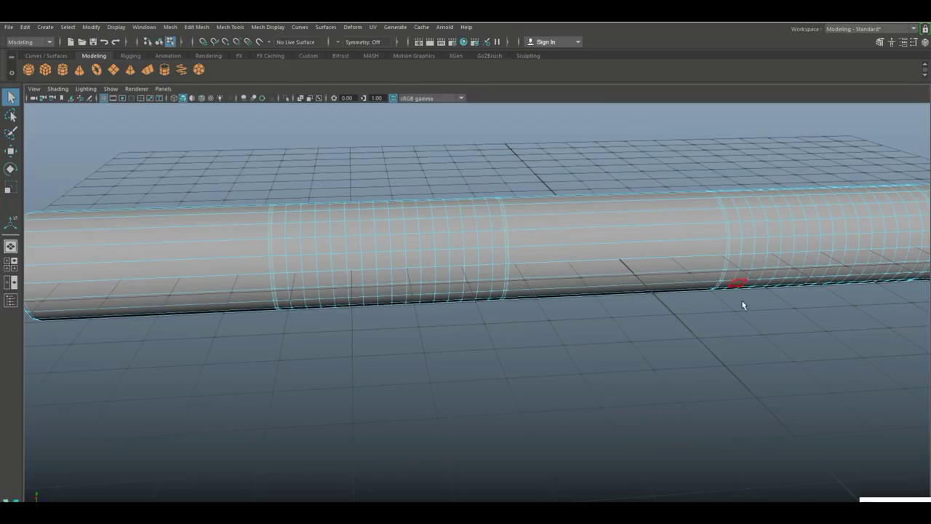
pyautogui.keyDown('alt'); pyautogui.moveTo(748, 320); pyautogui.dragTo(582, 308); pyautogui.keyUp('alt')
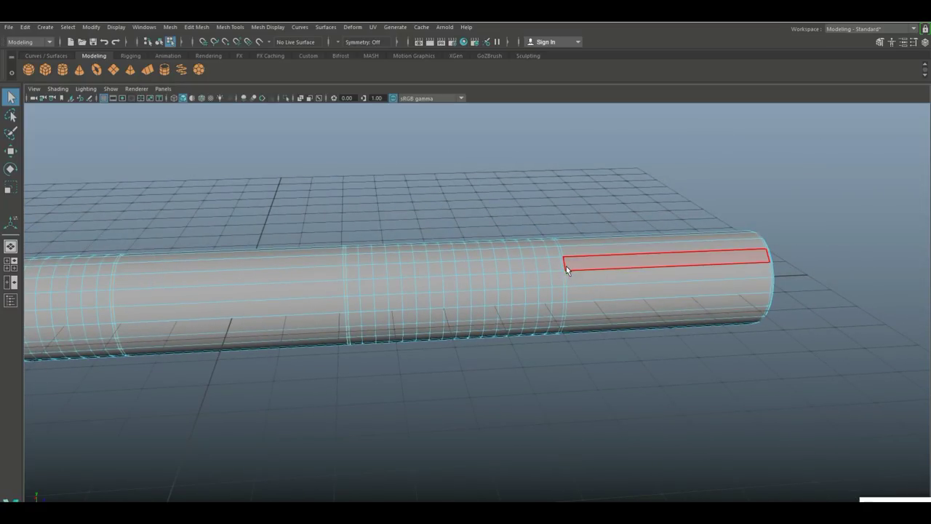
# Extrude the selected band faces with a Thickness value of 1.
pyautogui.click(660, 329)
pyautogui.hotkey('ctrl', 'e')
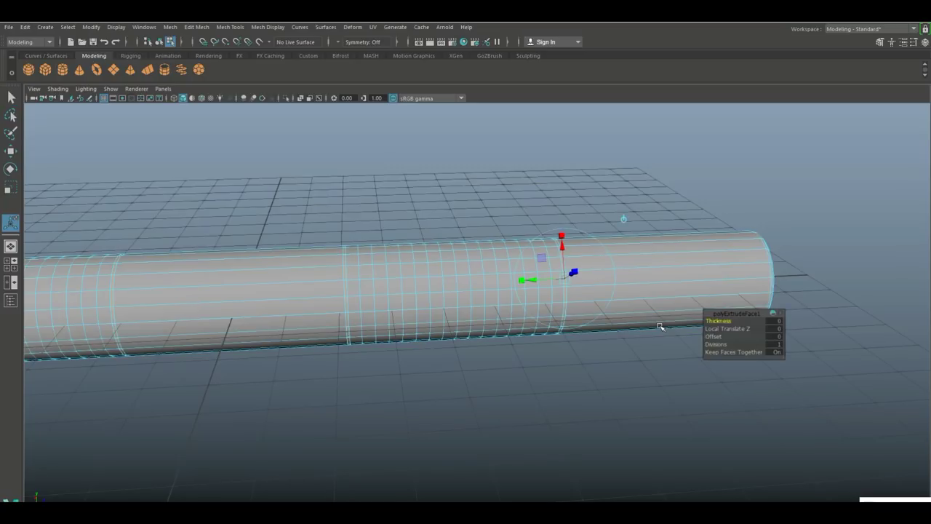
pyautogui.click(774, 319)
pyautogui.write('1')
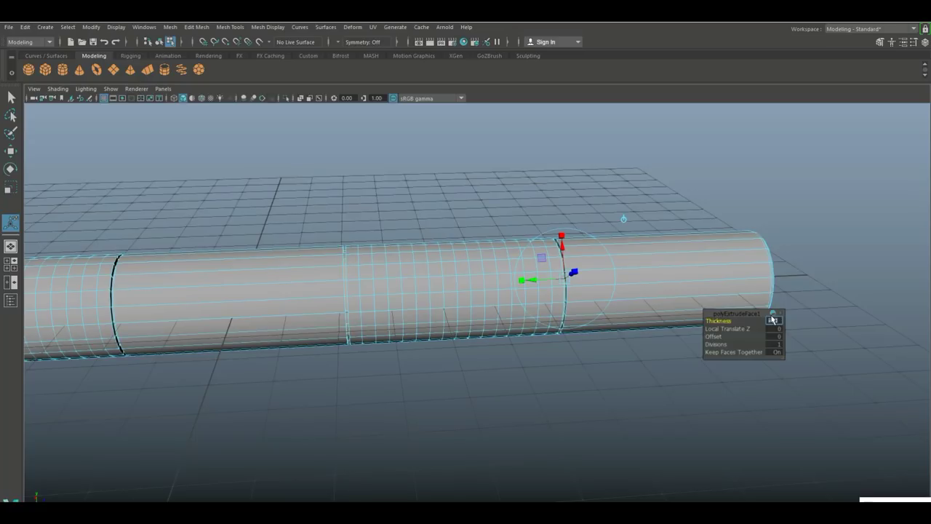
pyautogui.write('q')
pyautogui.scroll(4, 480, 361)
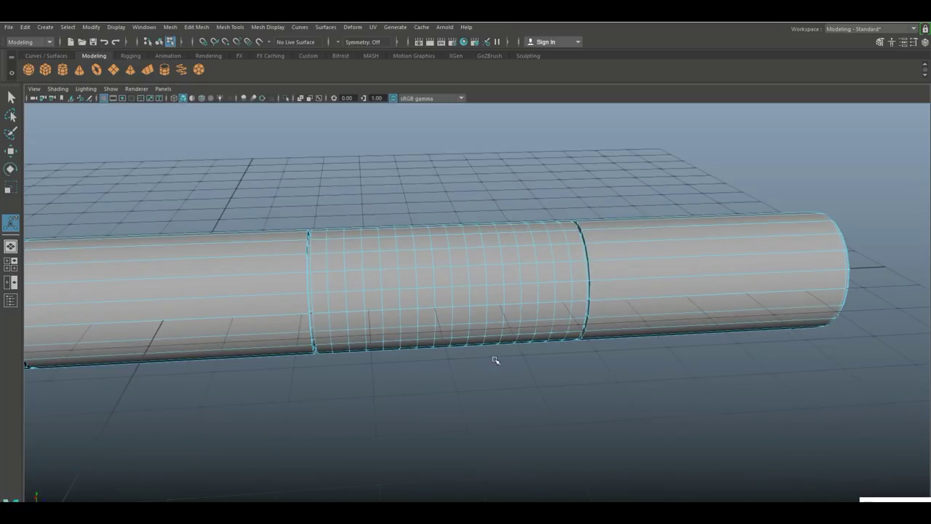
pyautogui.keyDown('alt'); pyautogui.moveTo(635, 398); pyautogui.dragTo(509, 393); pyautogui.keyUp('alt')
# In the full-size front view, marquee-select the faces of both dense bands.
pyautogui.click(6, 264)
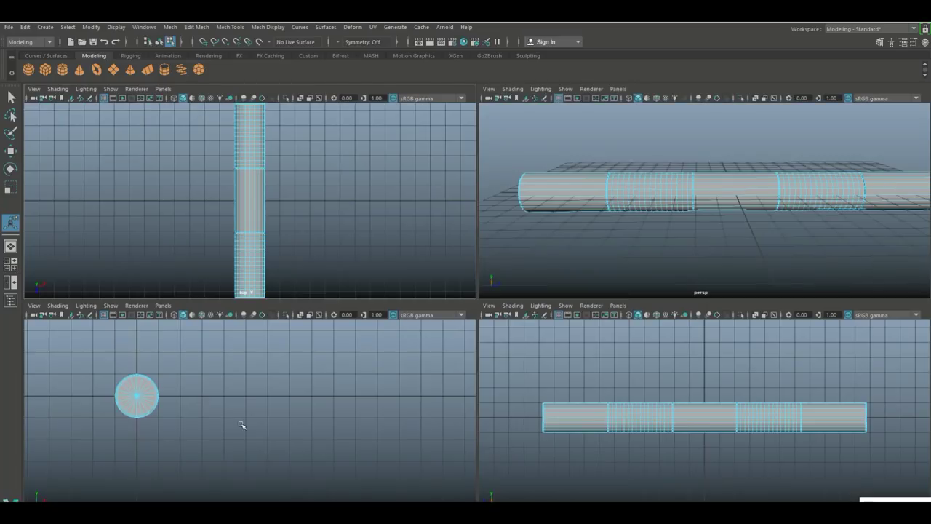
pyautogui.press('space')
pyautogui.scroll(2, 558, 432)
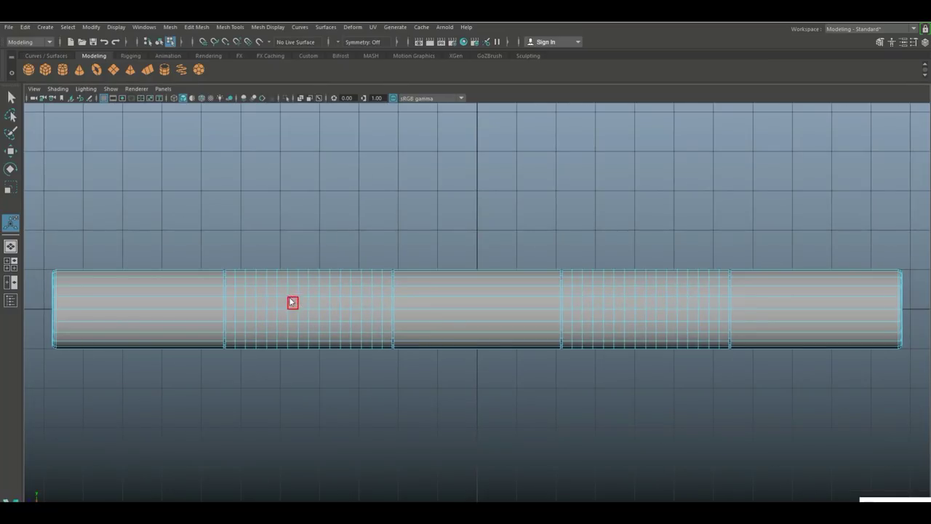
pyautogui.moveTo(290, 242); pyautogui.dragTo(287, 271, button='right')
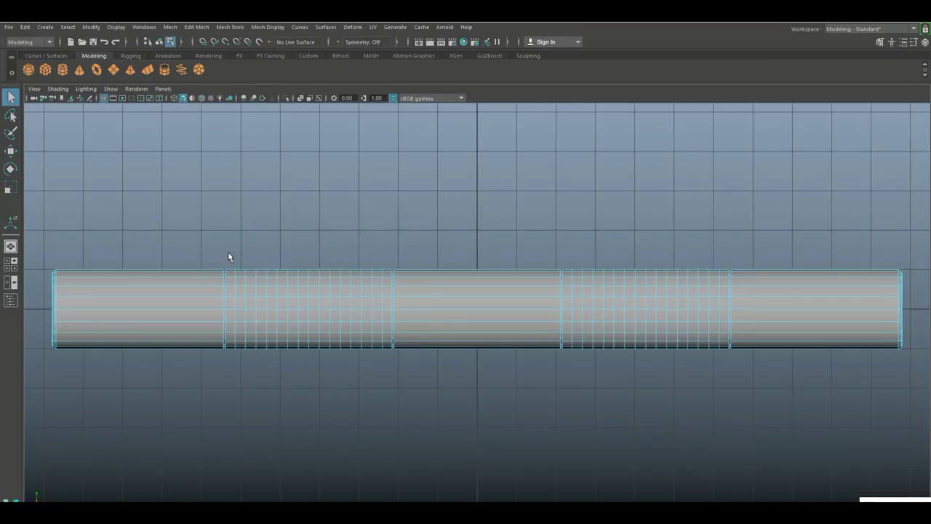
pyautogui.moveTo(230, 253); pyautogui.dragTo(386, 407)
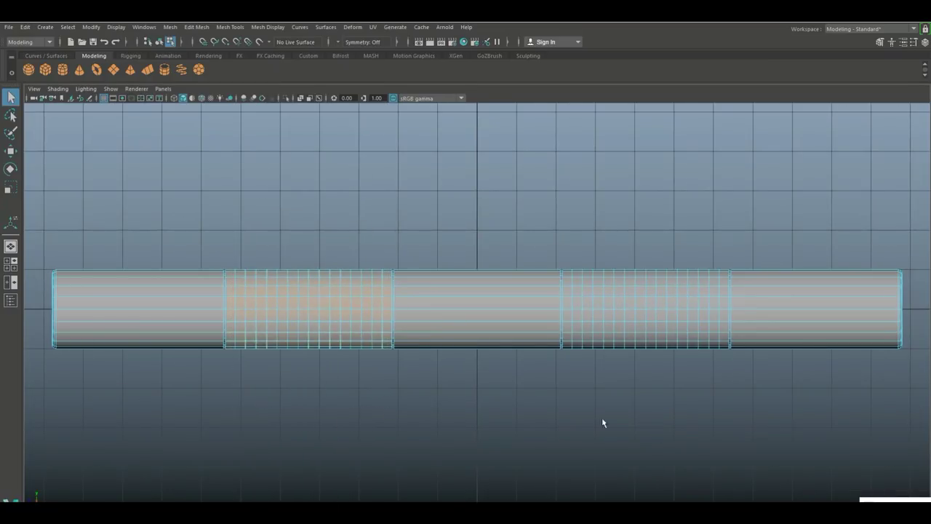
pyautogui.keyDown('shift'); pyautogui.moveTo(569, 256); pyautogui.dragTo(723, 394); pyautogui.keyUp('shift')
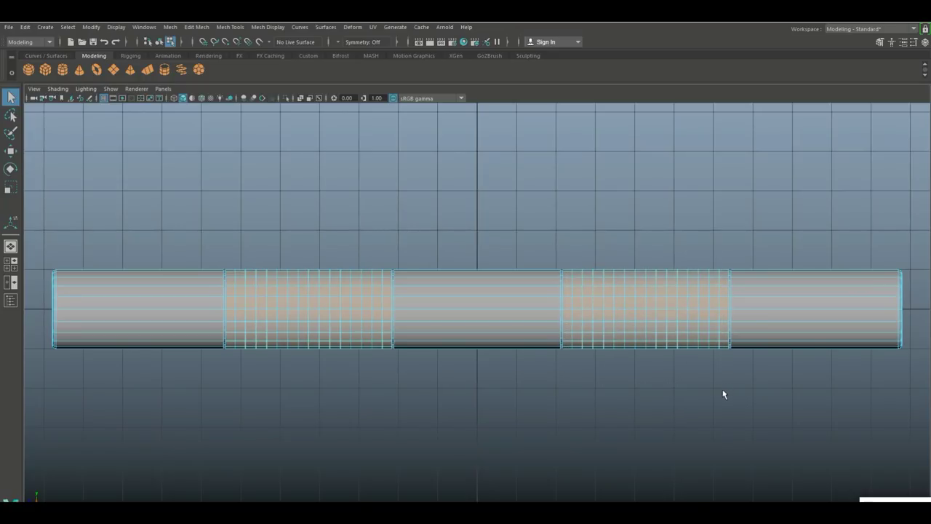
pyautogui.click(229, 27)
pyautogui.moveTo(203, 27)
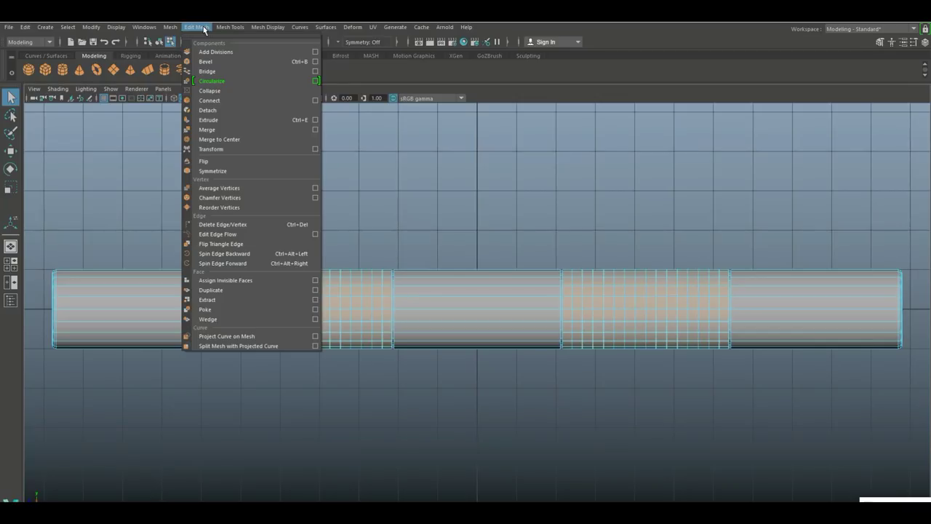
# Poke the selected band faces so each gains a centre vertex, then switch to vertex mode.
pyautogui.click(216, 311)
pyautogui.scroll(2, 295, 386)
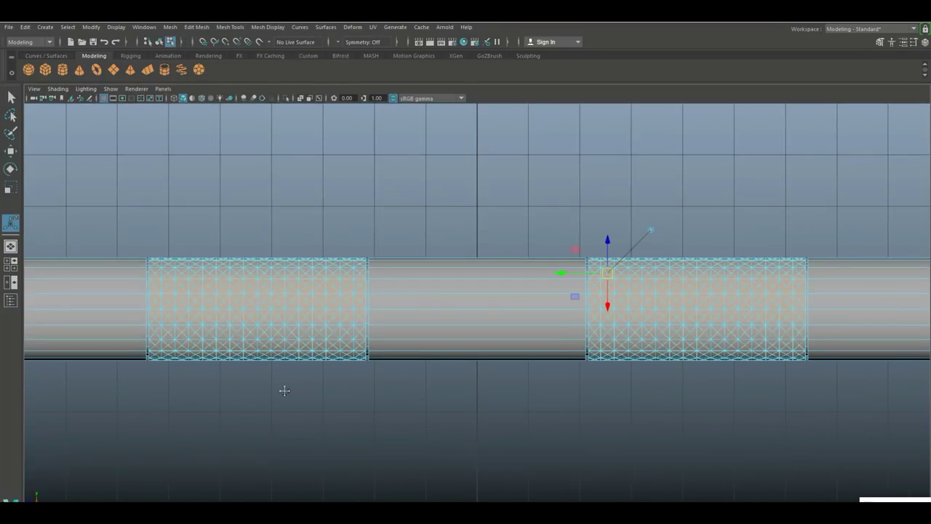
pyautogui.keyDown('alt'); pyautogui.moveTo(284, 391); pyautogui.dragTo(398, 398, button='middle'); pyautogui.keyUp('alt')
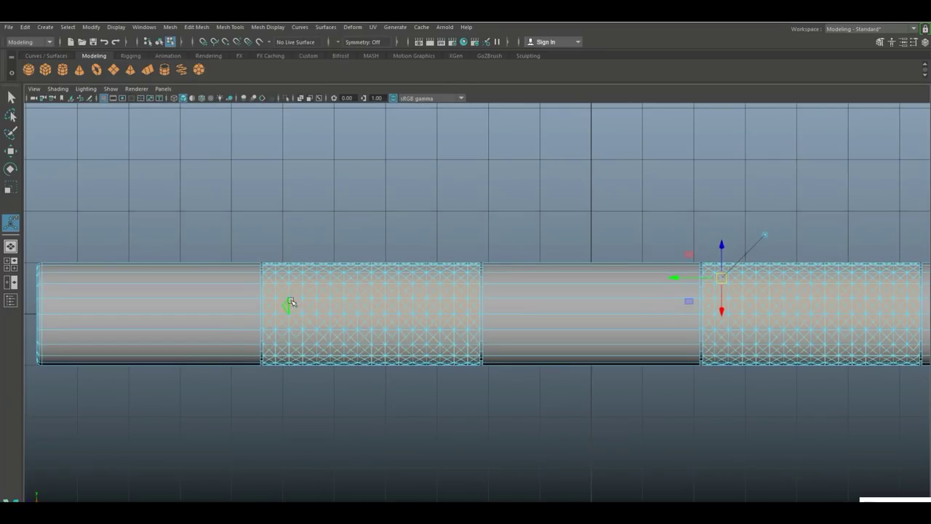
pyautogui.moveTo(290, 294); pyautogui.dragTo(245, 242, button='right')
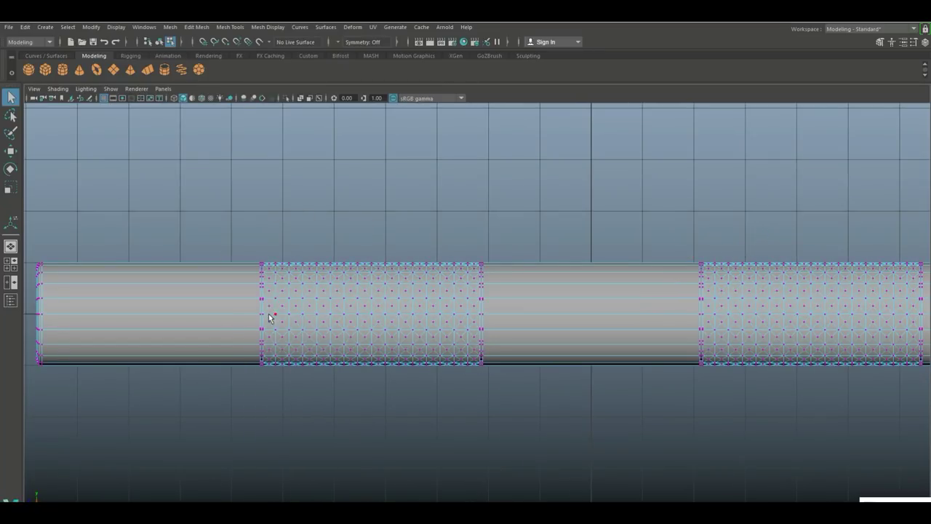
pyautogui.scroll(3, 272, 281)
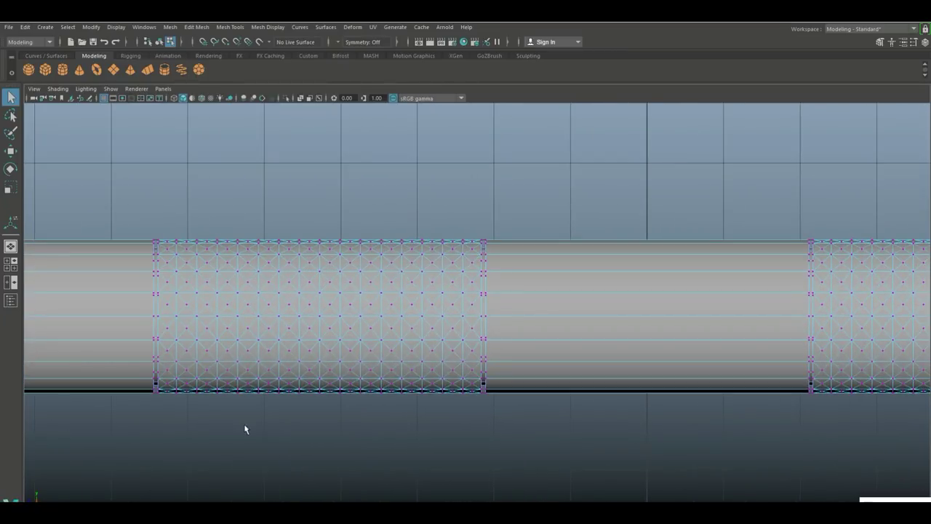
pyautogui.keyDown('alt'); pyautogui.moveTo(235, 453); pyautogui.dragTo(351, 412, button='middle'); pyautogui.keyUp('alt')
pyautogui.scroll(1, 328, 381)
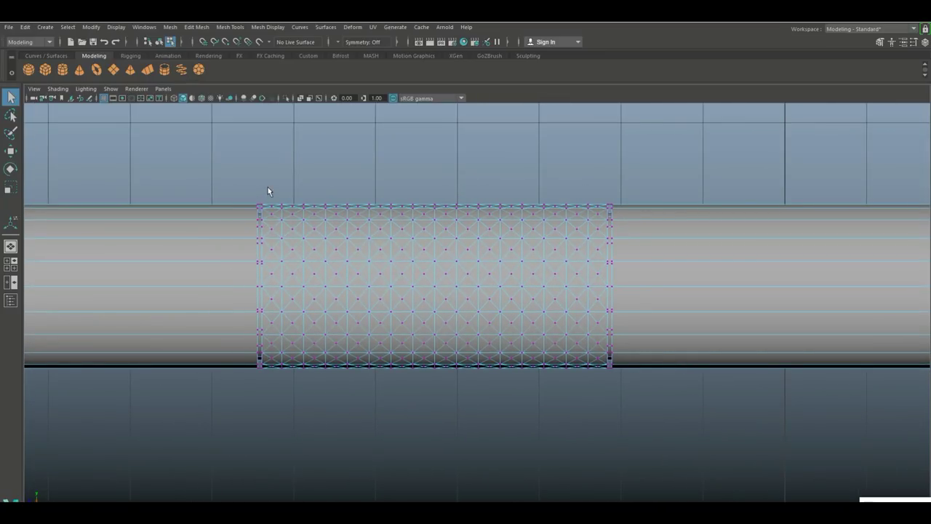
# Select every column of centre vertices across the left knurl band.
pyautogui.moveTo(268, 192); pyautogui.dragTo(276, 396)
pyautogui.keyDown('shift'); pyautogui.moveTo(289, 212); pyautogui.dragTo(298, 399); pyautogui.keyUp('shift')
pyautogui.keyDown('shift'); pyautogui.moveTo(308, 197); pyautogui.dragTo(319, 375); pyautogui.keyUp('shift')
pyautogui.keyDown('shift'); pyautogui.moveTo(339, 398); pyautogui.dragTo(340, 400); pyautogui.keyUp('shift')
pyautogui.keyDown('shift'); pyautogui.moveTo(353, 189); pyautogui.dragTo(362, 346); pyautogui.keyUp('shift')
pyautogui.keyDown('shift'); pyautogui.moveTo(366, 380); pyautogui.dragTo(362, 382); pyautogui.keyUp('shift')
pyautogui.keyDown('shift'); pyautogui.moveTo(378, 397); pyautogui.dragTo(399, 189); pyautogui.keyUp('shift')
pyautogui.keyDown('shift'); pyautogui.moveTo(397, 322); pyautogui.dragTo(402, 405); pyautogui.keyUp('shift')
pyautogui.keyDown('shift'); pyautogui.moveTo(421, 188); pyautogui.dragTo(427, 390); pyautogui.keyUp('shift')
pyautogui.keyDown('shift'); pyautogui.moveTo(443, 185); pyautogui.dragTo(446, 397); pyautogui.keyUp('shift')
pyautogui.keyDown('shift'); pyautogui.moveTo(463, 193); pyautogui.dragTo(472, 386); pyautogui.keyUp('shift')
pyautogui.keyDown('shift'); pyautogui.moveTo(486, 185); pyautogui.dragTo(490, 336); pyautogui.keyUp('shift')
pyautogui.keyDown('shift'); pyautogui.moveTo(504, 187); pyautogui.dragTo(513, 342); pyautogui.keyUp('shift')
pyautogui.keyDown('shift'); pyautogui.moveTo(516, 378); pyautogui.dragTo(516, 378); pyautogui.keyUp('shift')
pyautogui.keyDown('shift'); pyautogui.moveTo(526, 191); pyautogui.dragTo(539, 387); pyautogui.keyUp('shift')
pyautogui.keyDown('shift'); pyautogui.moveTo(556, 233); pyautogui.dragTo(557, 387); pyautogui.keyUp('shift')
pyautogui.keyDown('shift'); pyautogui.moveTo(570, 194); pyautogui.dragTo(602, 385); pyautogui.keyUp('shift')
pyautogui.keyDown('alt'); pyautogui.moveTo(601, 365); pyautogui.dragTo(153, 358, button='middle'); pyautogui.keyUp('alt')
# Add each column of the right band's centre vertices to the existing selection.
pyautogui.keyDown('alt'); pyautogui.moveTo(509, 391); pyautogui.dragTo(387, 357, button='middle'); pyautogui.keyUp('alt')
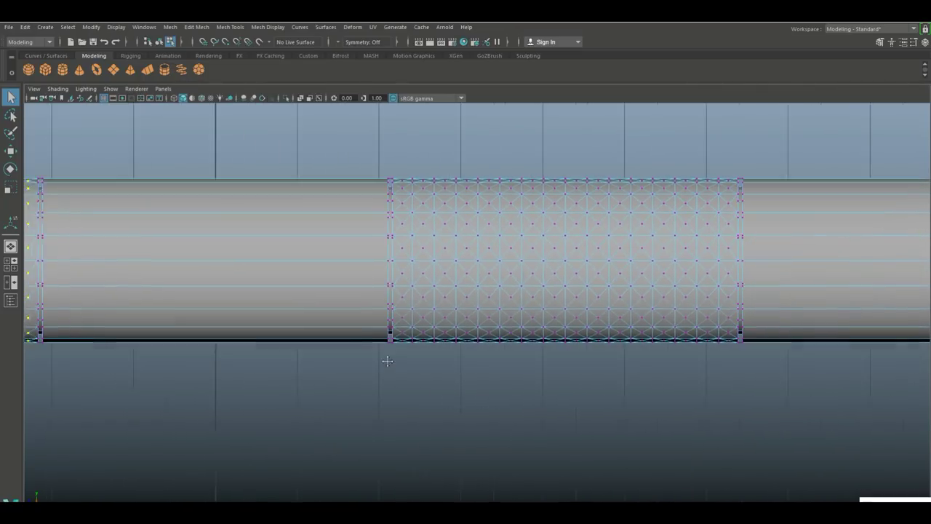
pyautogui.keyDown('shift'); pyautogui.moveTo(384, 151); pyautogui.dragTo(397, 384); pyautogui.keyUp('shift')
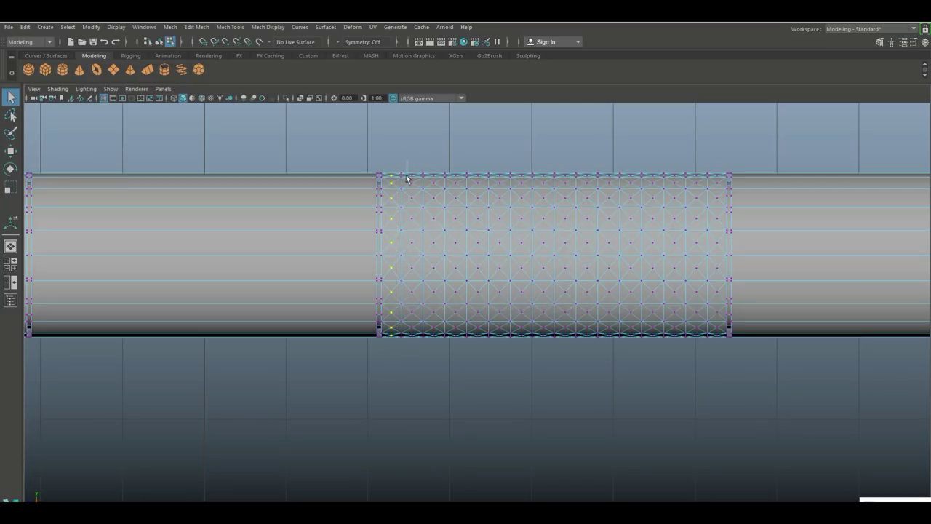
pyautogui.keyDown('shift'); pyautogui.moveTo(406, 178); pyautogui.dragTo(436, 368); pyautogui.keyUp('shift')
pyautogui.keyDown('shift'); pyautogui.moveTo(453, 169); pyautogui.dragTo(505, 343); pyautogui.keyUp('shift')
pyautogui.keyDown('shift'); pyautogui.moveTo(516, 158); pyautogui.dragTo(523, 351); pyautogui.keyUp('shift')
pyautogui.keyDown('shift'); pyautogui.moveTo(541, 155); pyautogui.dragTo(541, 274); pyautogui.keyUp('shift')
pyautogui.keyDown('shift'); pyautogui.moveTo(561, 163); pyautogui.dragTo(590, 364); pyautogui.keyUp('shift')
pyautogui.keyDown('shift'); pyautogui.moveTo(602, 217); pyautogui.dragTo(606, 339); pyautogui.keyUp('shift')
pyautogui.moveTo(621, 371)
pyautogui.keyDown('shift'); pyautogui.mouseDown()
pyautogui.moveTo(608, 359)
pyautogui.moveTo(611, 367)
pyautogui.mouseUp(); pyautogui.keyUp('shift')
pyautogui.keyDown('shift'); pyautogui.moveTo(626, 164); pyautogui.dragTo(635, 366); pyautogui.keyUp('shift')
pyautogui.keyDown('shift'); pyautogui.moveTo(645, 174); pyautogui.dragTo(659, 368); pyautogui.keyUp('shift')
pyautogui.keyDown('shift'); pyautogui.moveTo(671, 165); pyautogui.dragTo(676, 350); pyautogui.keyUp('shift')
pyautogui.keyDown('shift'); pyautogui.moveTo(681, 386); pyautogui.dragTo(681, 387); pyautogui.keyUp('shift')
pyautogui.keyDown('shift'); pyautogui.moveTo(703, 352); pyautogui.dragTo(703, 350); pyautogui.keyUp('shift')
pyautogui.keyDown('shift'); pyautogui.moveTo(711, 157); pyautogui.dragTo(722, 378); pyautogui.keyUp('shift')
pyautogui.scroll(-5, 509, 385)
pyautogui.scroll(3, 437, 376)
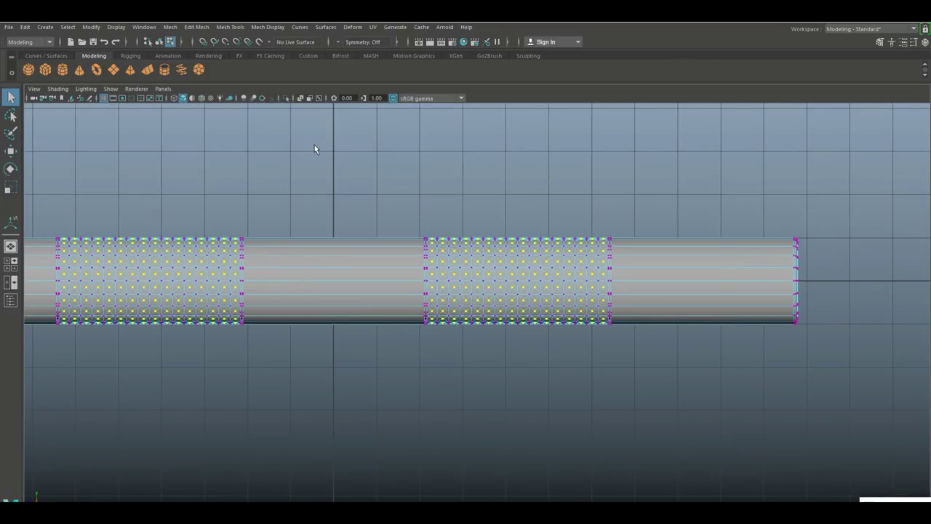
# Scale the centre vertices outward into spikes, undoing the oversized attempt.
pyautogui.press('r')
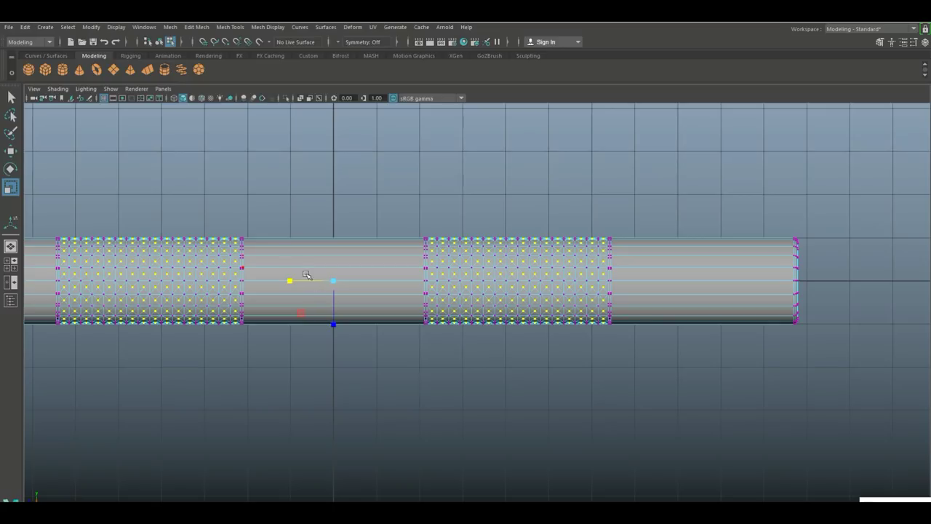
pyautogui.moveTo(334, 281); pyautogui.dragTo(382, 289)
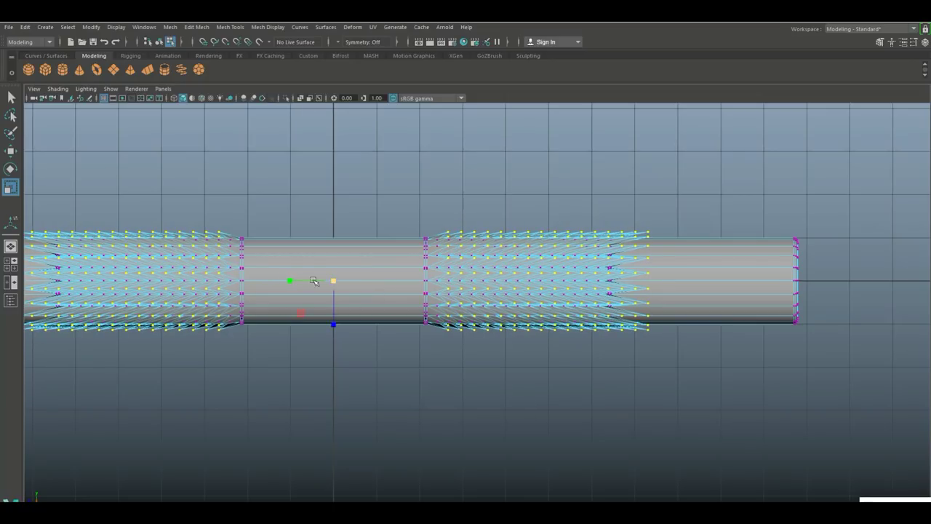
pyautogui.hotkey('ctrl', 'z')
pyautogui.hotkey('ctrl', 'z')
pyautogui.hotkey('ctrl', 'z')
pyautogui.hotkey('ctrl', 'z')
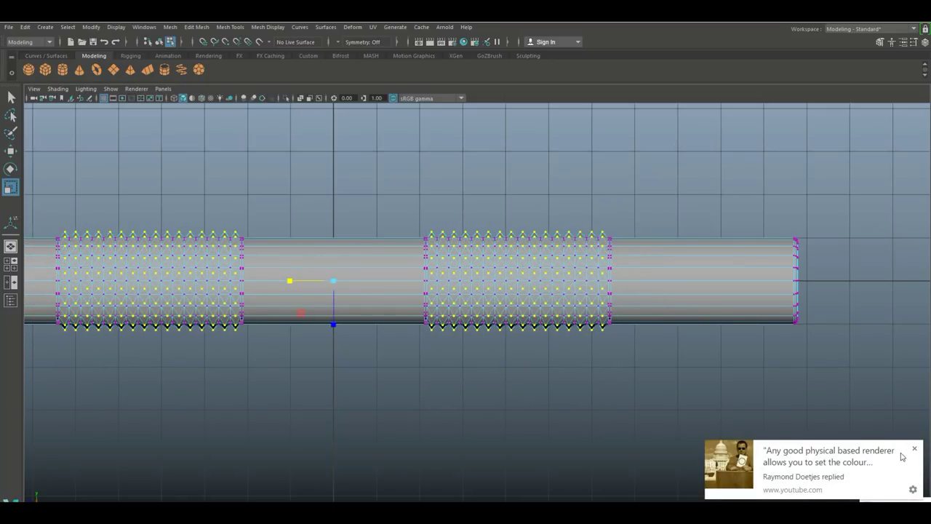
pyautogui.click(914, 448)
pyautogui.scroll(2, 552, 340)
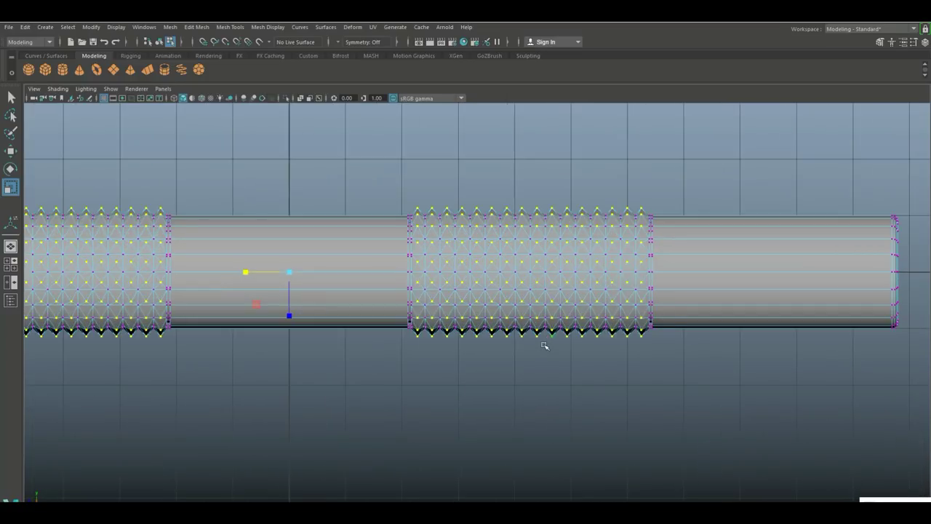
pyautogui.scroll(2, 544, 346)
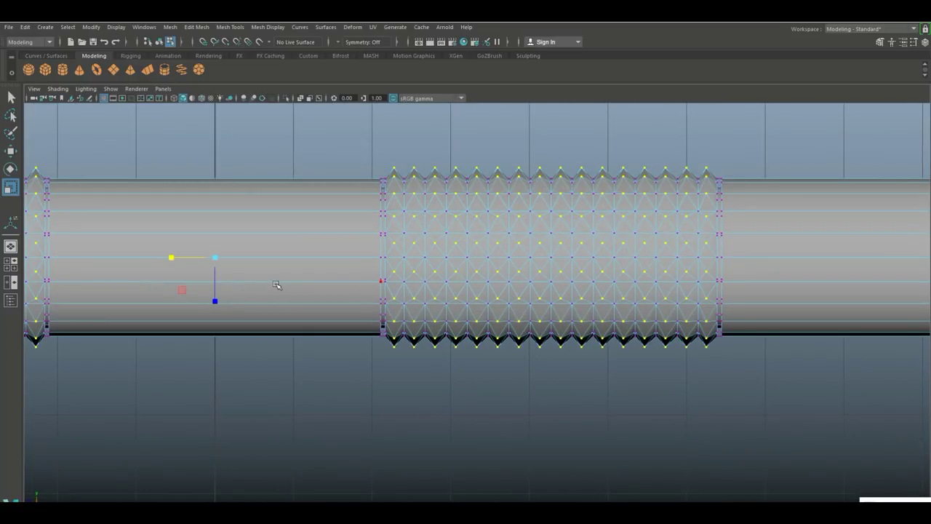
# Inspect the spiky bands in perspective, then return to the full-size front view.
pyautogui.click(10, 264)
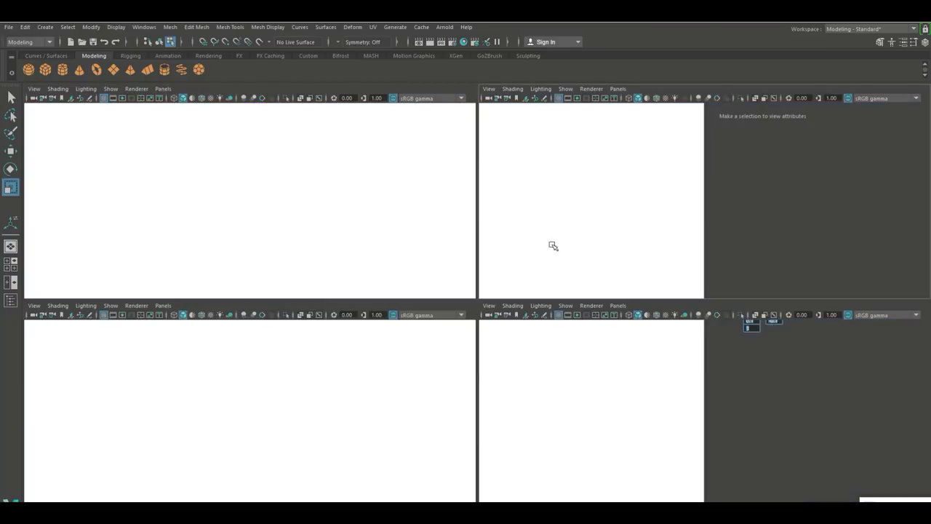
pyautogui.press('space')
pyautogui.keyDown('alt'); pyautogui.moveTo(519, 296); pyautogui.dragTo(734, 327); pyautogui.keyUp('alt')
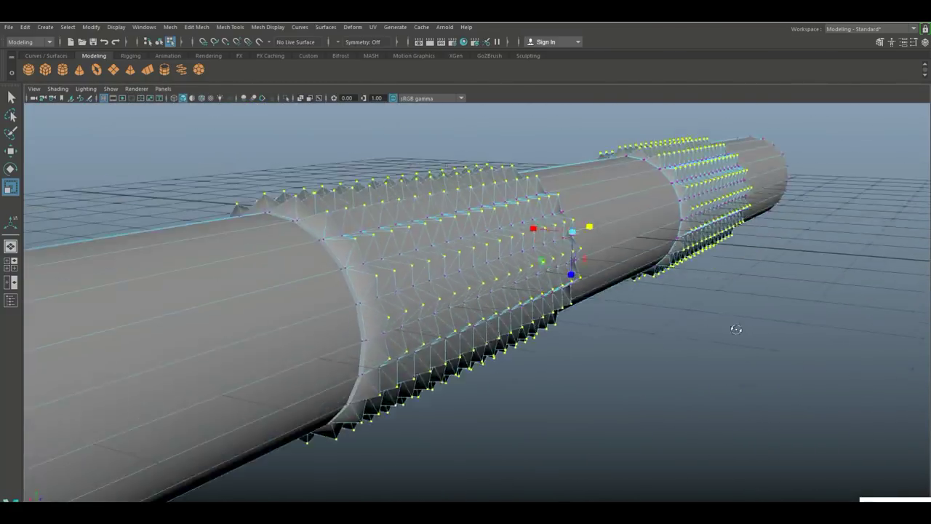
pyautogui.keyDown('alt'); pyautogui.moveTo(734, 327); pyautogui.dragTo(671, 341, button='right'); pyautogui.keyUp('alt')
pyautogui.scroll(-10, 670, 342)
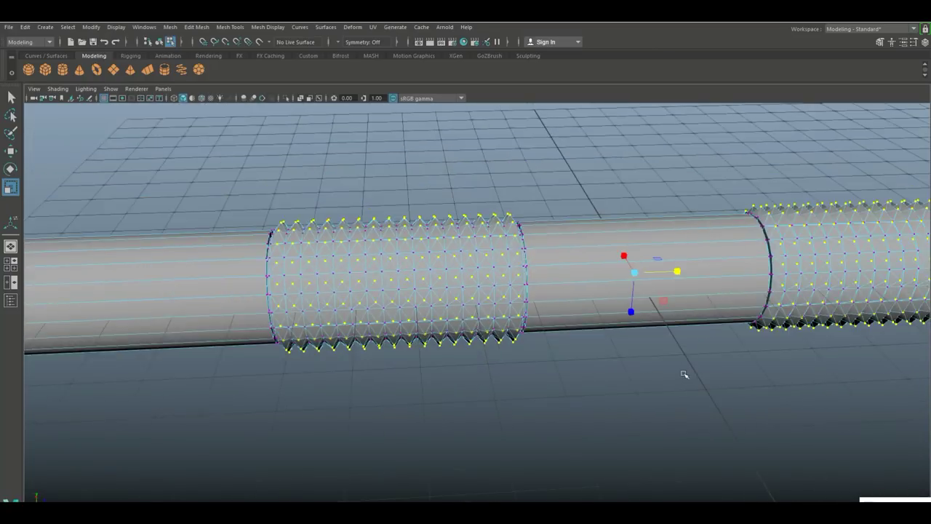
pyautogui.keyDown('alt'); pyautogui.moveTo(677, 379); pyautogui.dragTo(582, 374); pyautogui.keyUp('alt')
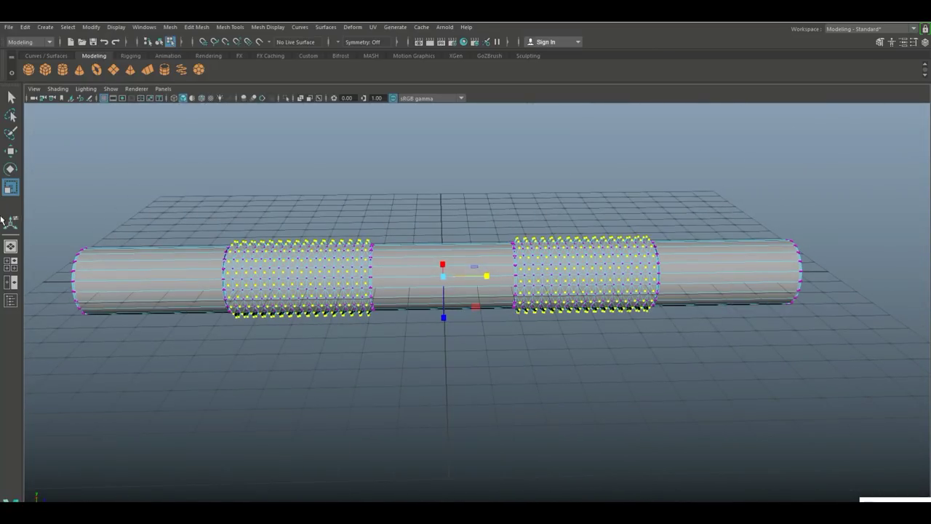
pyautogui.click(11, 266)
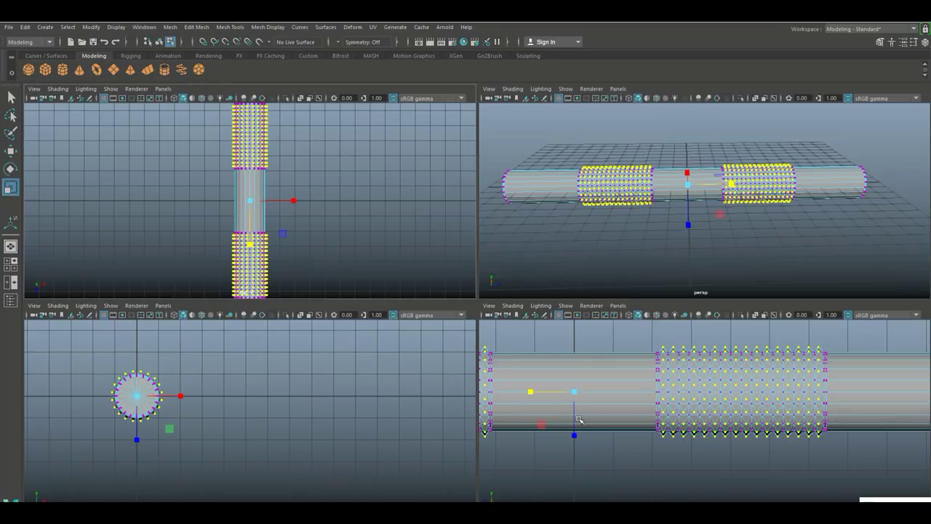
pyautogui.click(535, 414)
pyautogui.press('space')
pyautogui.scroll(-2, 696, 388)
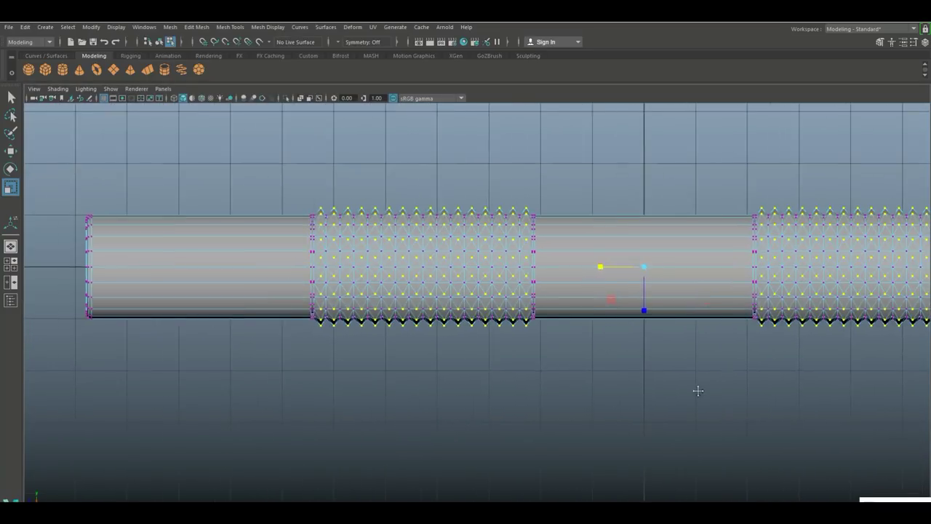
pyautogui.keyDown('alt'); pyautogui.moveTo(696, 389); pyautogui.dragTo(600, 372, button='middle'); pyautogui.keyUp('alt')
# Select the rod's faces and apply Harden Edge to the knurled mesh.
pyautogui.rightClick(337, 206)
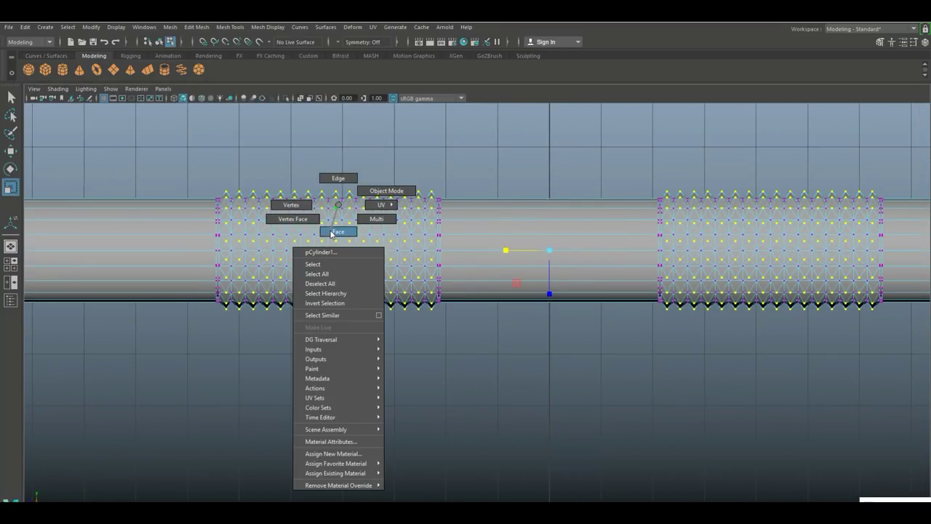
pyautogui.click(332, 232)
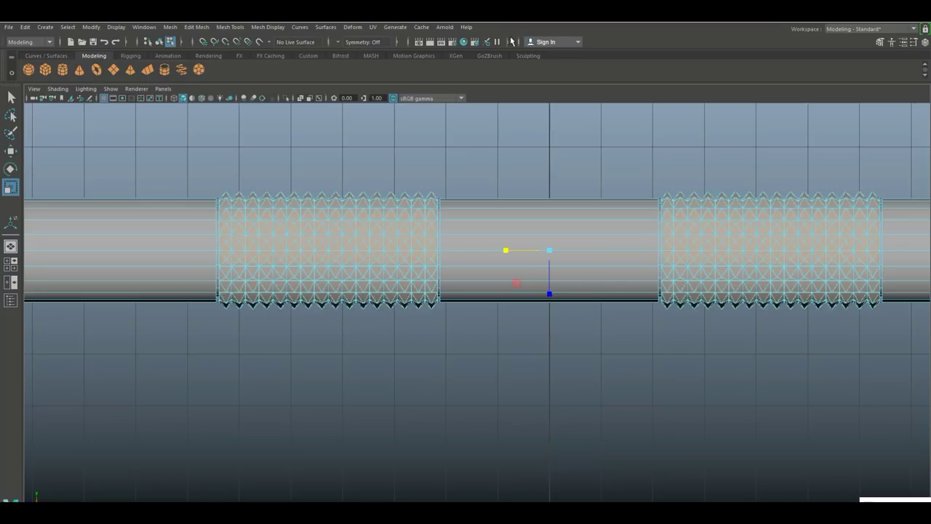
pyautogui.click(277, 28)
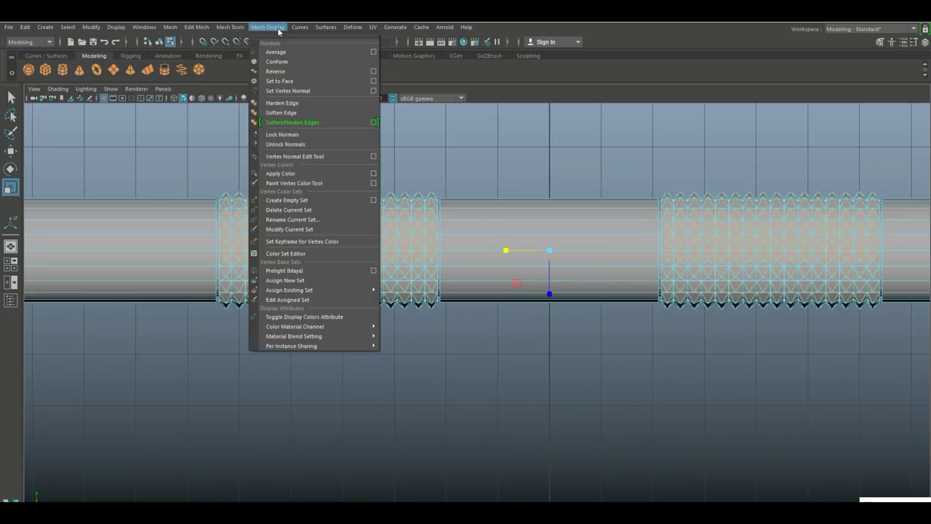
pyautogui.click(304, 106)
# Switch to a single perspective view and frame the whole rod lying level.
pyautogui.click(11, 263)
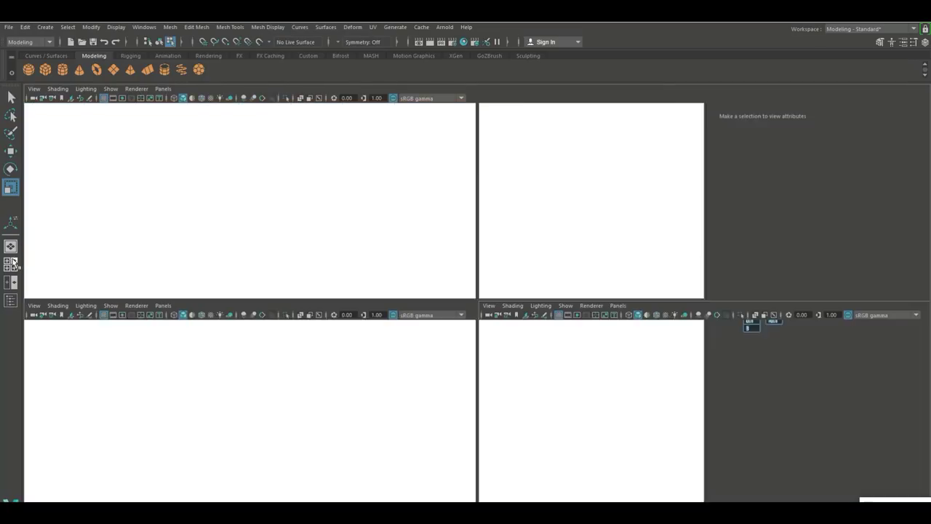
pyautogui.click(11, 246)
pyautogui.scroll(5, 419, 314)
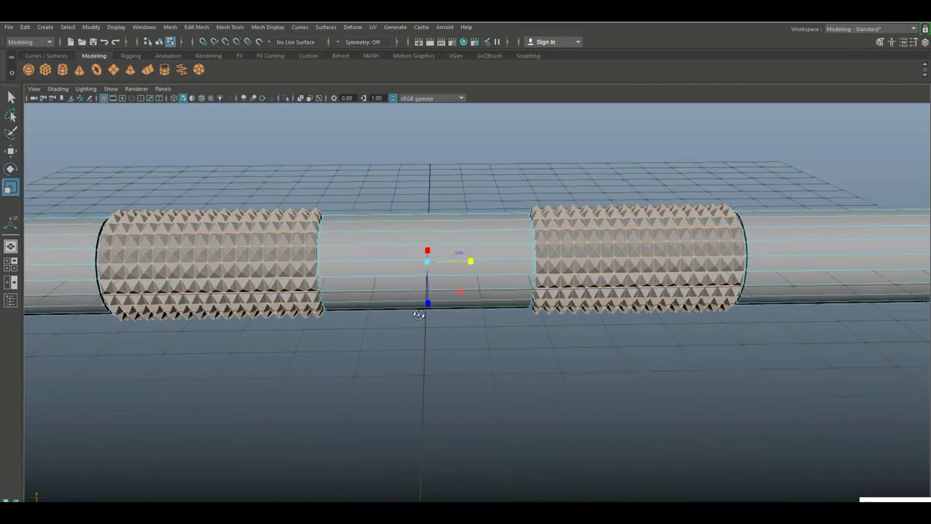
pyautogui.keyDown('alt'); pyautogui.moveTo(419, 314); pyautogui.dragTo(589, 313); pyautogui.keyUp('alt')
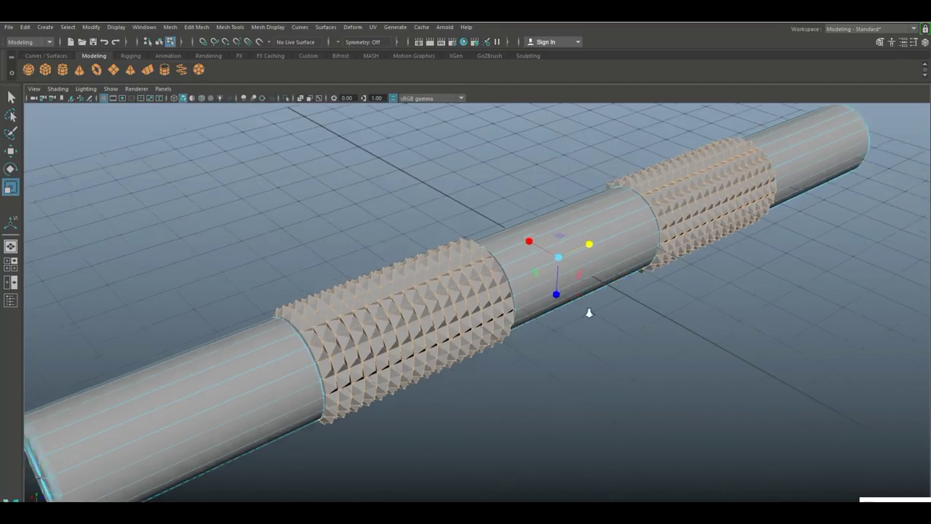
pyautogui.scroll(-3, 589, 313)
pyautogui.keyDown('alt'); pyautogui.moveTo(623, 357); pyautogui.dragTo(556, 352); pyautogui.keyUp('alt')
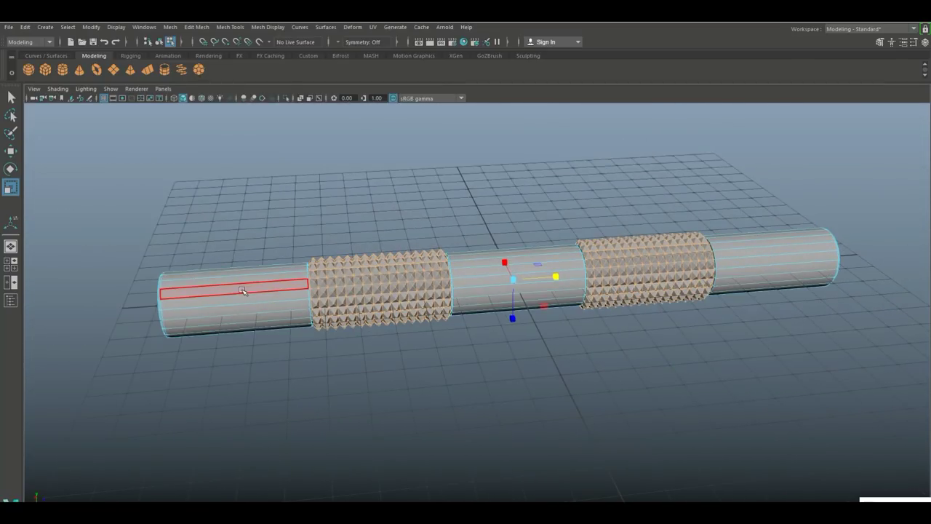
# Select the plain left and middle sections of the rod.
pyautogui.moveTo(241, 290); pyautogui.dragTo(244, 275, button='right')
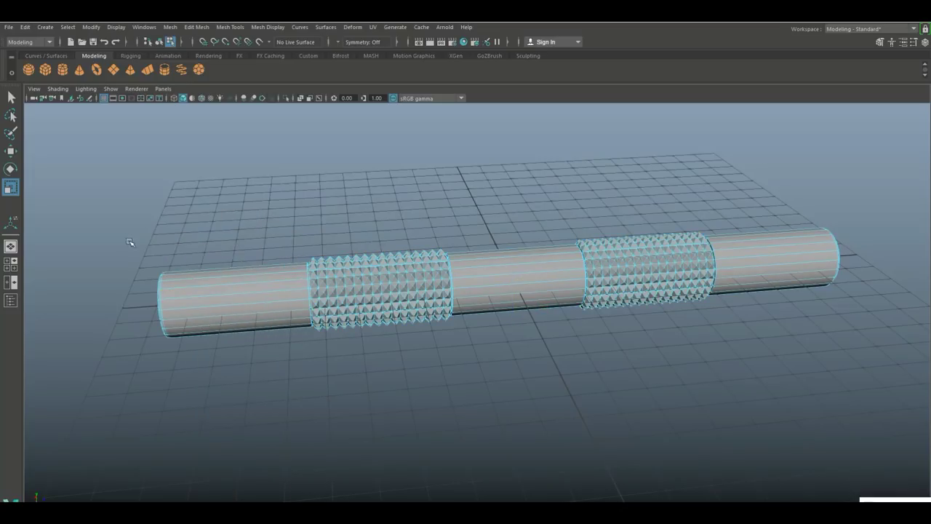
pyautogui.moveTo(124, 235); pyautogui.dragTo(306, 454)
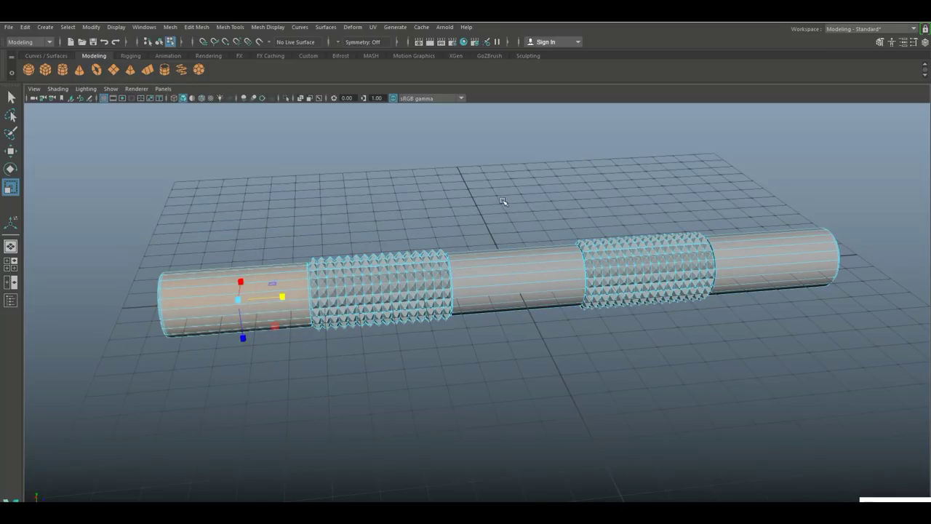
pyautogui.keyDown('shift'); pyautogui.moveTo(503, 202); pyautogui.dragTo(597, 425); pyautogui.keyUp('shift')
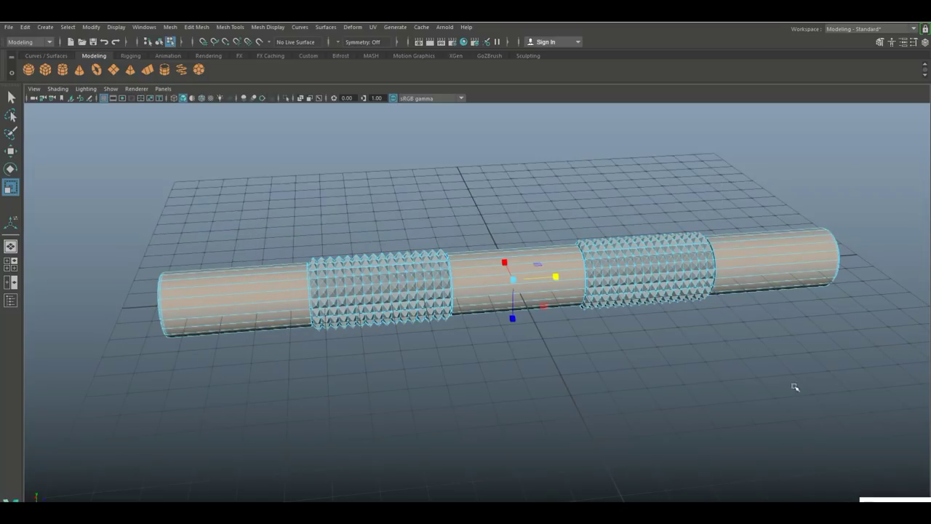
pyautogui.keyDown('alt'); pyautogui.moveTo(774, 316); pyautogui.dragTo(568, 261); pyautogui.keyUp('alt')
# Assign them a new Lambert material (lambert3) coloured bright green from Color History.
pyautogui.moveTo(538, 249); pyautogui.dragTo(558, 492, button='right')
pyautogui.click(401, 232)
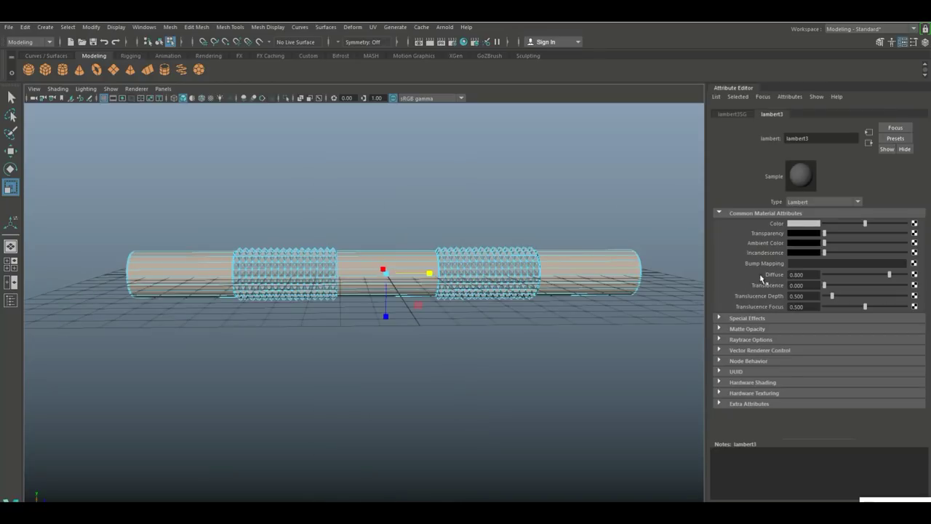
pyautogui.click(802, 224)
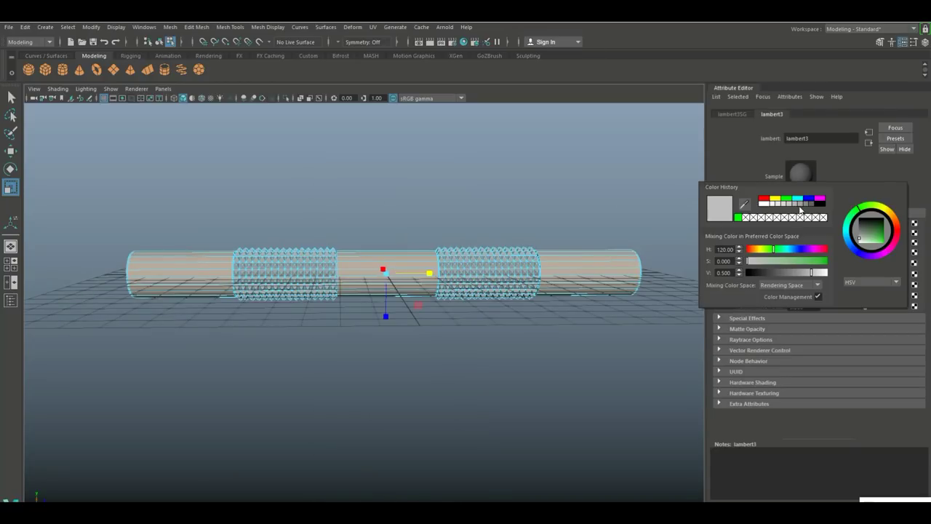
pyautogui.click(788, 200)
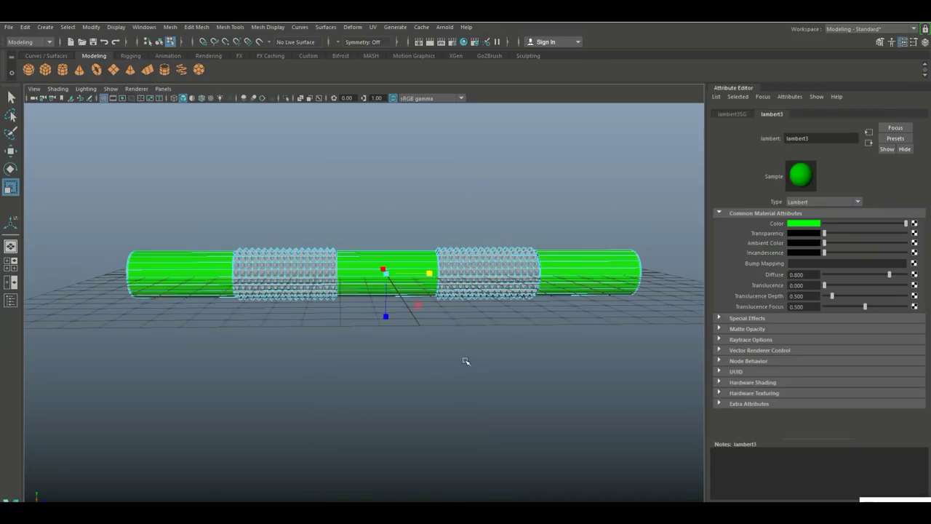
pyautogui.scroll(3, 458, 374)
pyautogui.moveTo(429, 396)
pyautogui.keyDown('alt'); pyautogui.mouseDown()
pyautogui.moveTo(446, 412)
pyautogui.moveTo(434, 399)
pyautogui.mouseUp(); pyautogui.keyUp('alt')
pyautogui.scroll(-5, 443, 403)
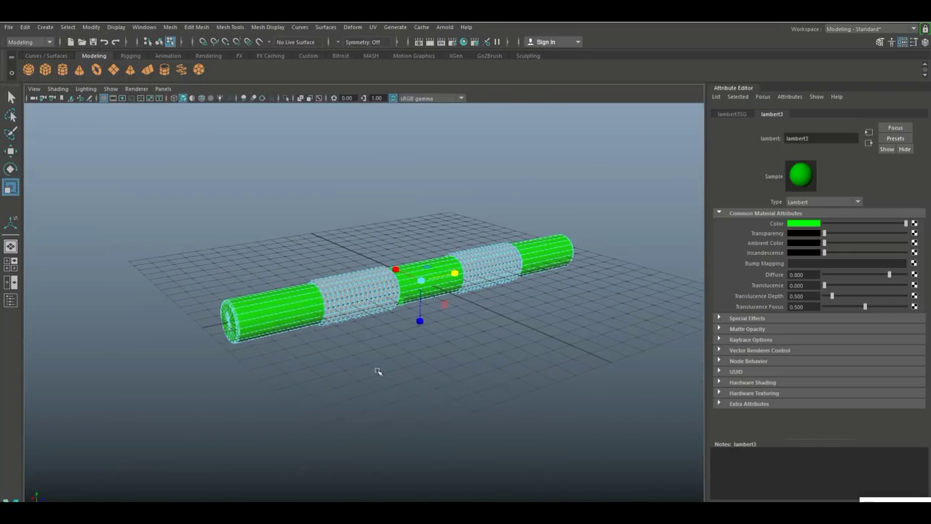
pyautogui.moveTo(361, 291); pyautogui.dragTo(399, 233, button='right')
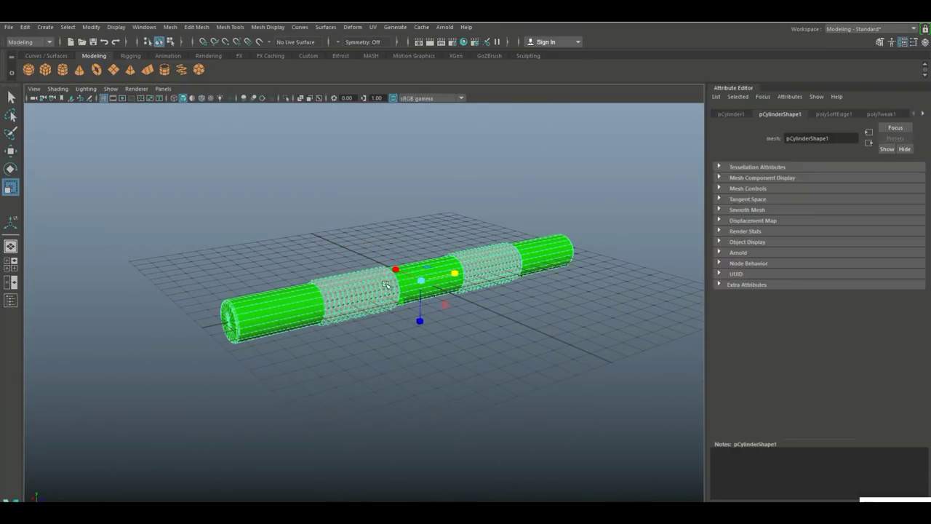
# Export the selected rod from Maya to the Desktop as the FBX file Weapon1FBX.
pyautogui.click(12, 27)
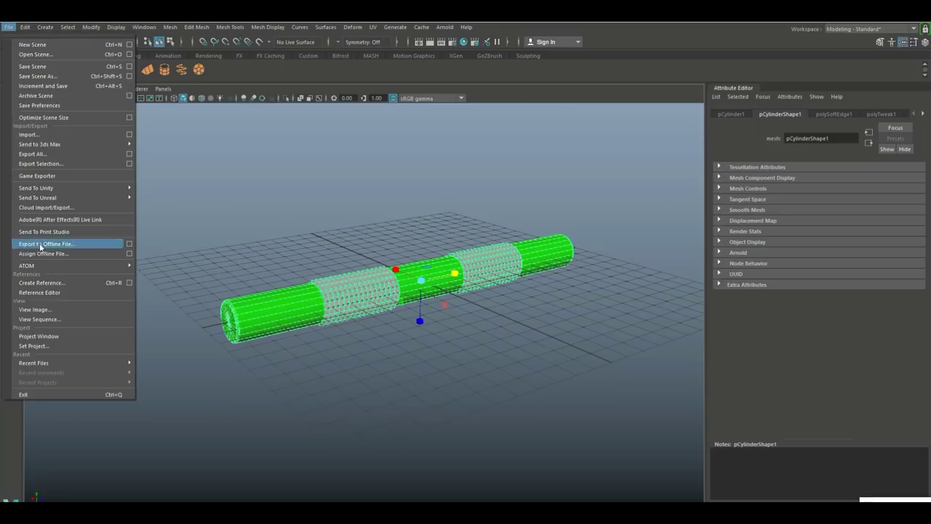
pyautogui.moveTo(59, 198)
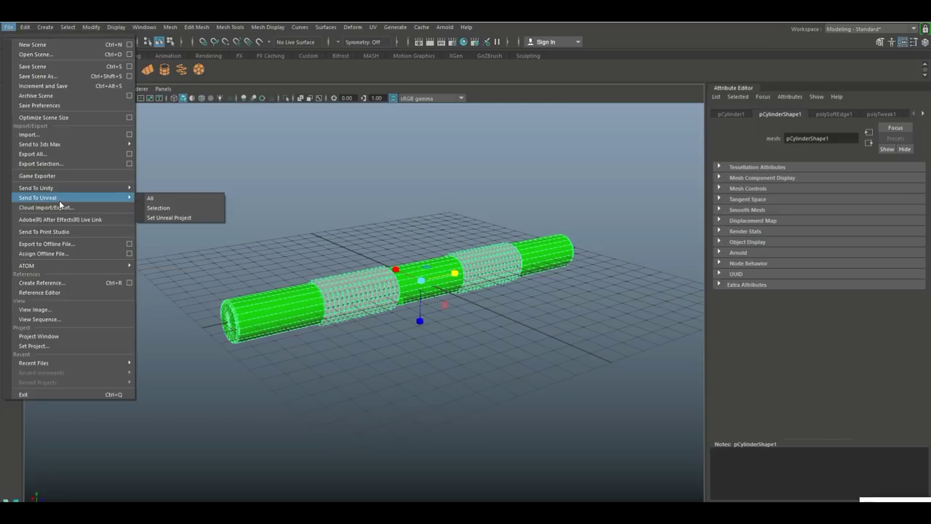
pyautogui.click(103, 163)
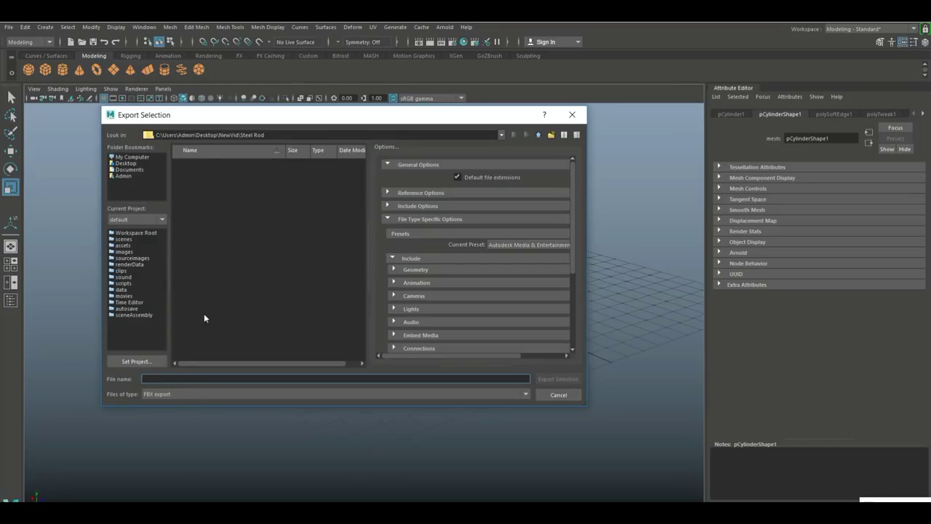
pyautogui.write('We')
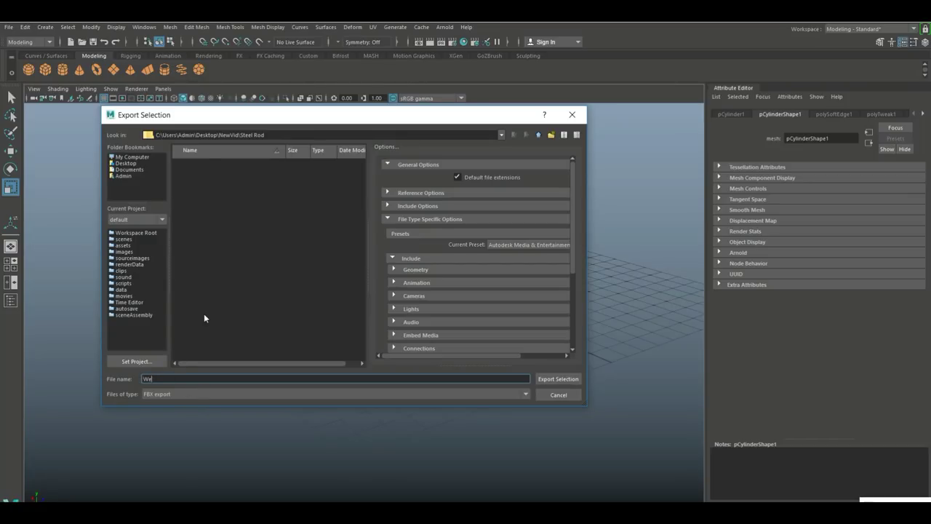
pyautogui.write('apon1FBX')
pyautogui.click(128, 157)
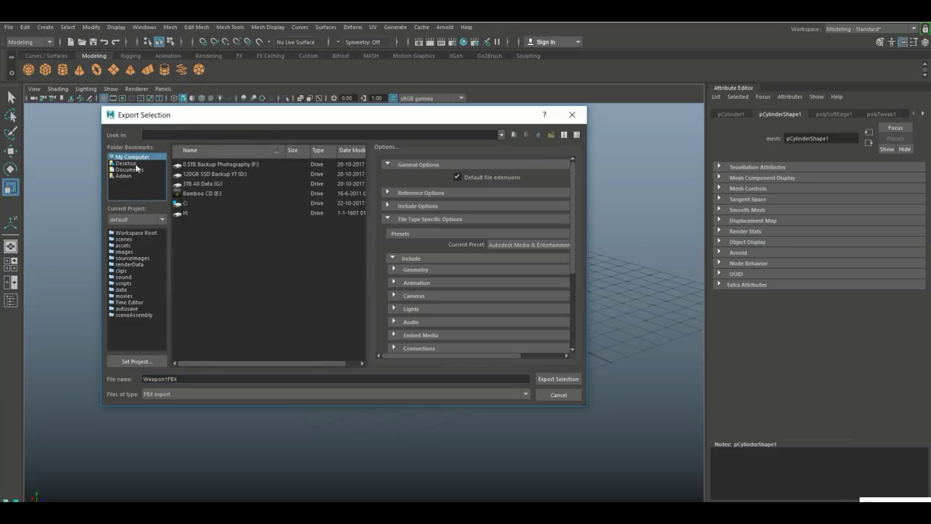
pyautogui.click(136, 164)
pyautogui.click(562, 379)
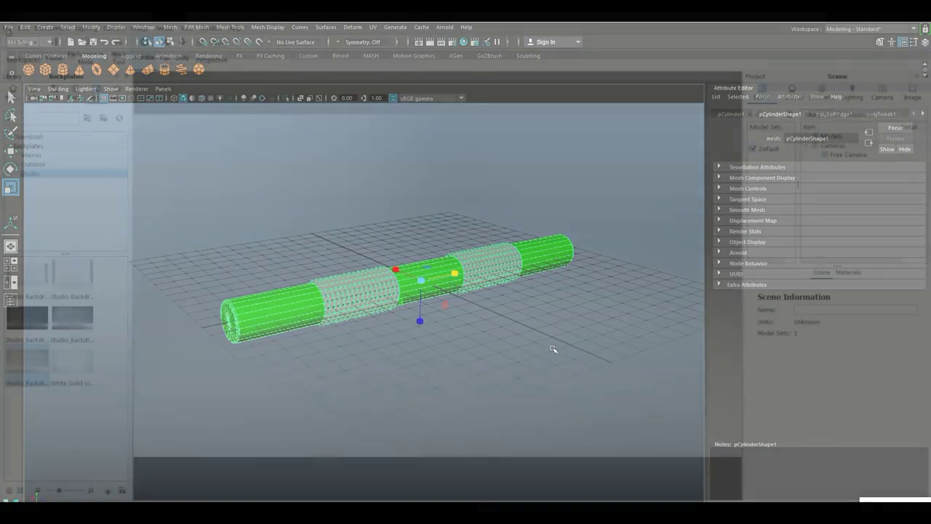
pyautogui.hotkey('alt', 'Tab')
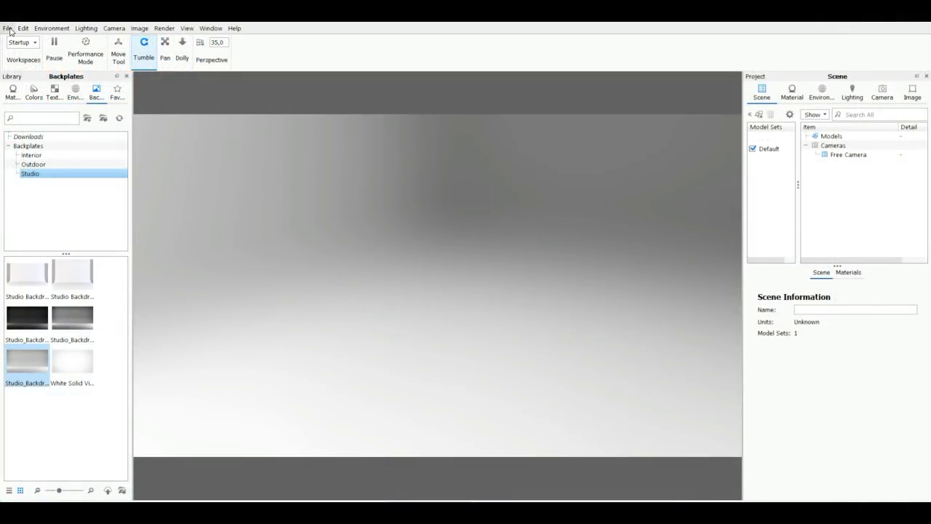
# Import the Weapon1FBX model into KeyShot with the default import settings.
pyautogui.click(7, 28)
pyautogui.click(22, 54)
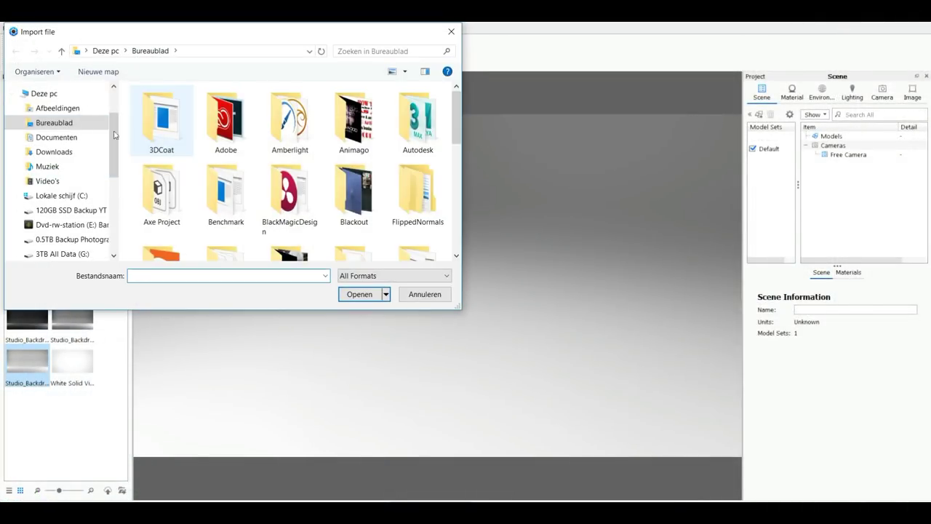
pyautogui.scroll(-5, 289, 217)
pyautogui.scroll(-1, 289, 217)
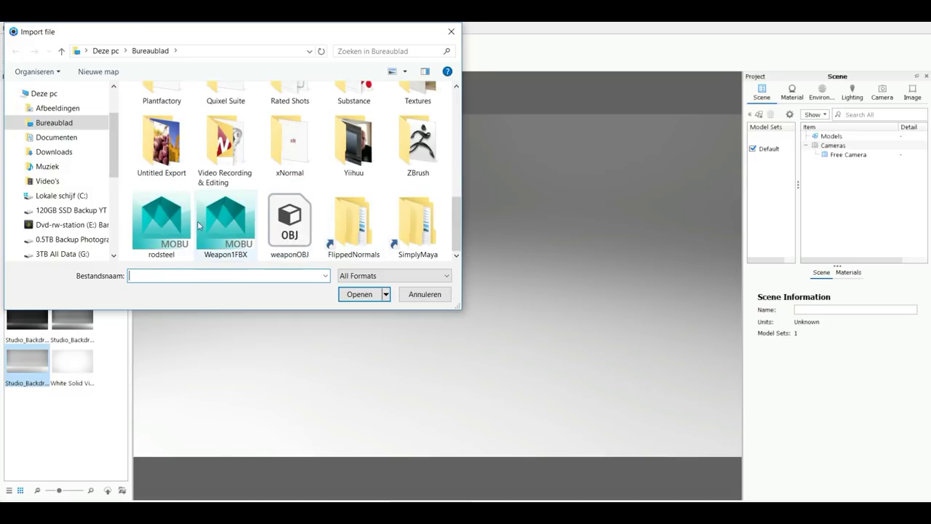
pyautogui.click(224, 230)
pyautogui.click(359, 294)
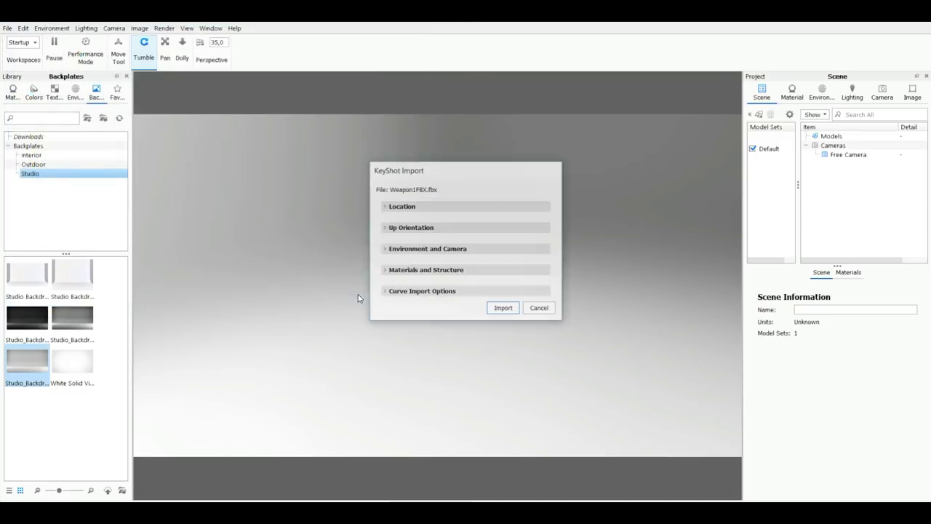
pyautogui.click(502, 309)
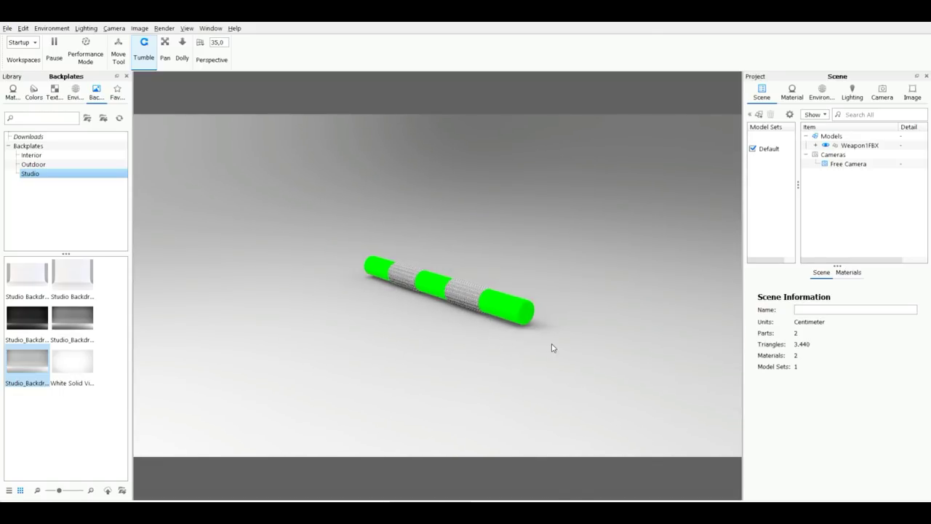
# Orbit and zoom in close on the rod until its end cap shows.
pyautogui.moveTo(544, 364); pyautogui.dragTo(536, 335)
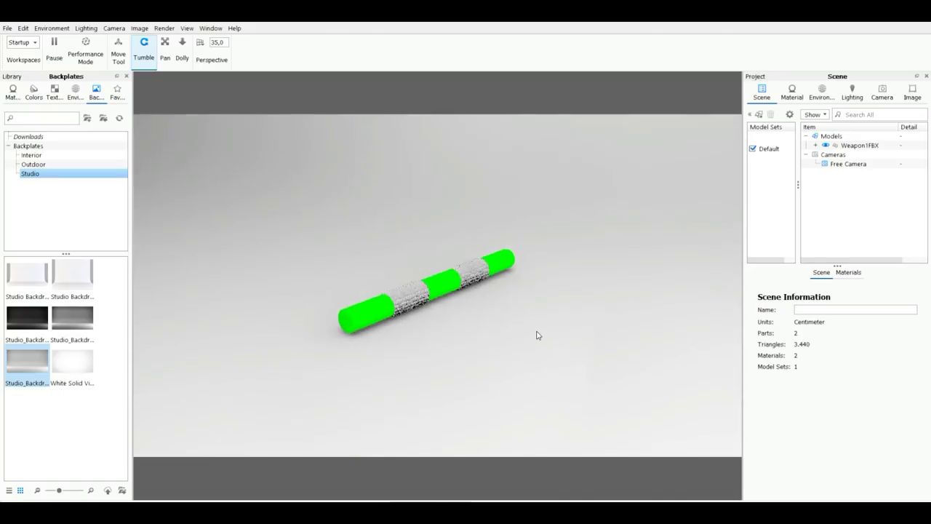
pyautogui.scroll(5, 528, 349)
pyautogui.moveTo(484, 374); pyautogui.dragTo(669, 343)
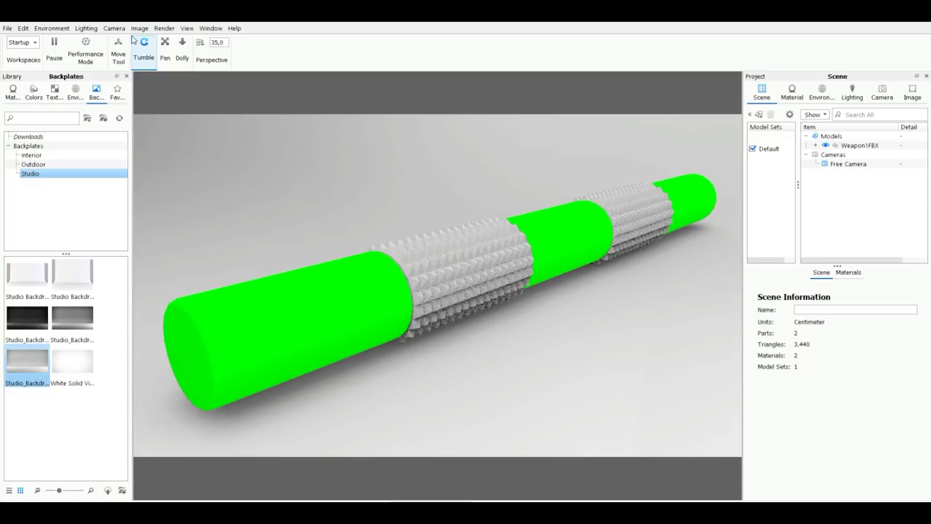
# Apply the black leather material from Cloth and Leather to the plain rod sections.
pyautogui.click(9, 96)
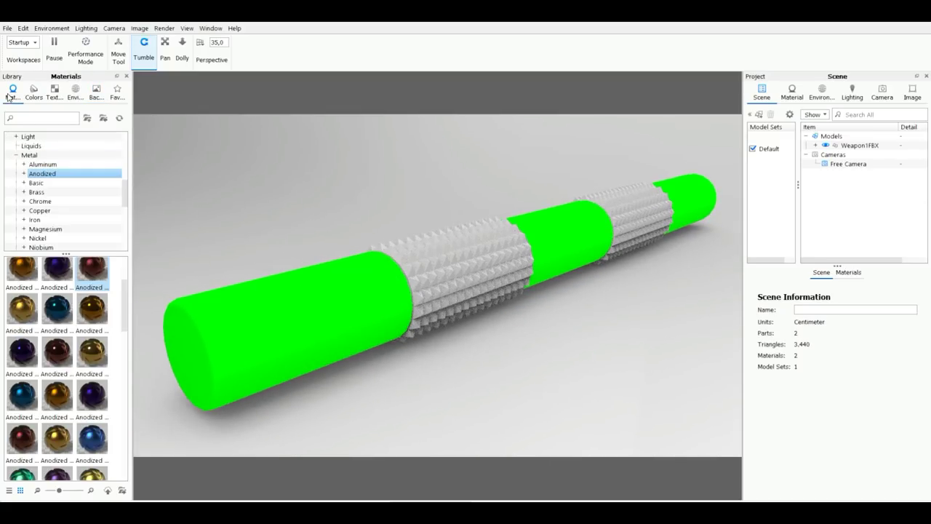
pyautogui.scroll(5, 53, 173)
pyautogui.click(53, 173)
pyautogui.click(35, 183)
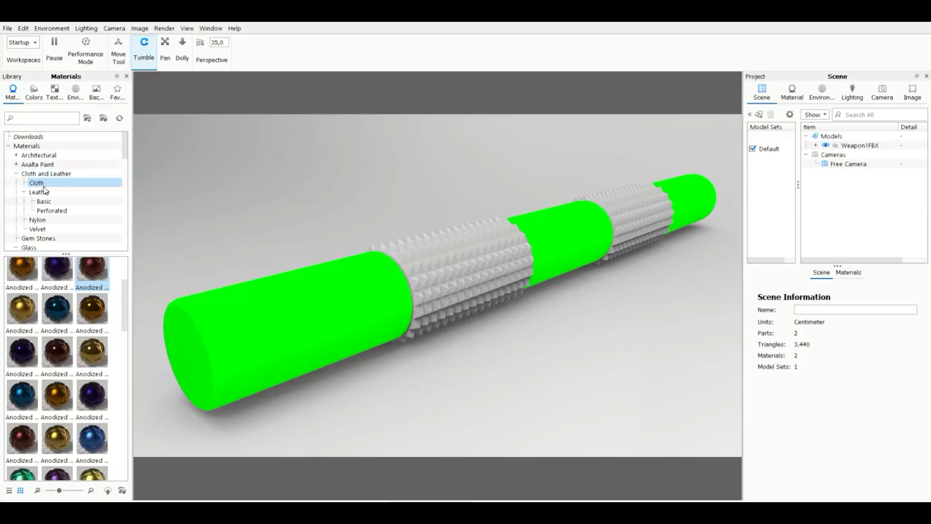
pyautogui.click(39, 192)
pyautogui.moveTo(22, 275); pyautogui.dragTo(301, 329)
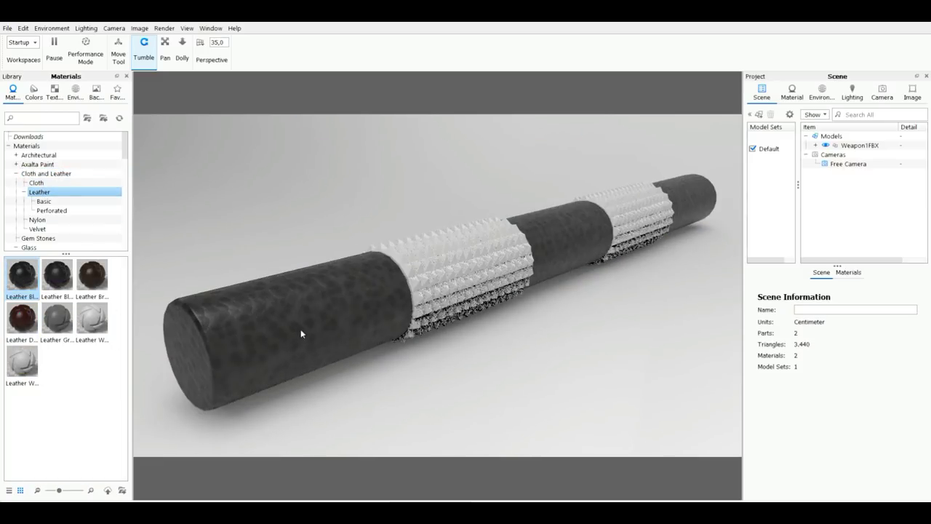
# Reduce the black leather's texture scale from 100 cm to 53,5 cm.
pyautogui.doubleClick(348, 307)
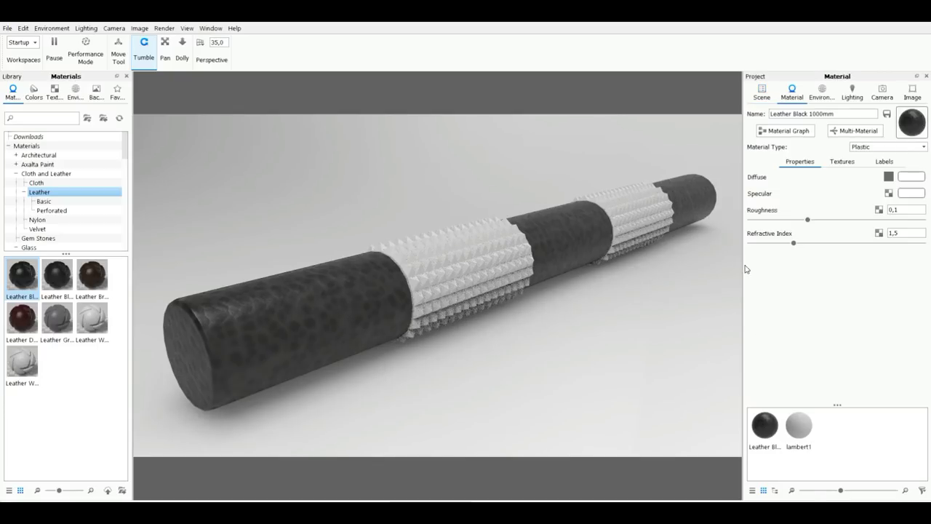
pyautogui.click(841, 163)
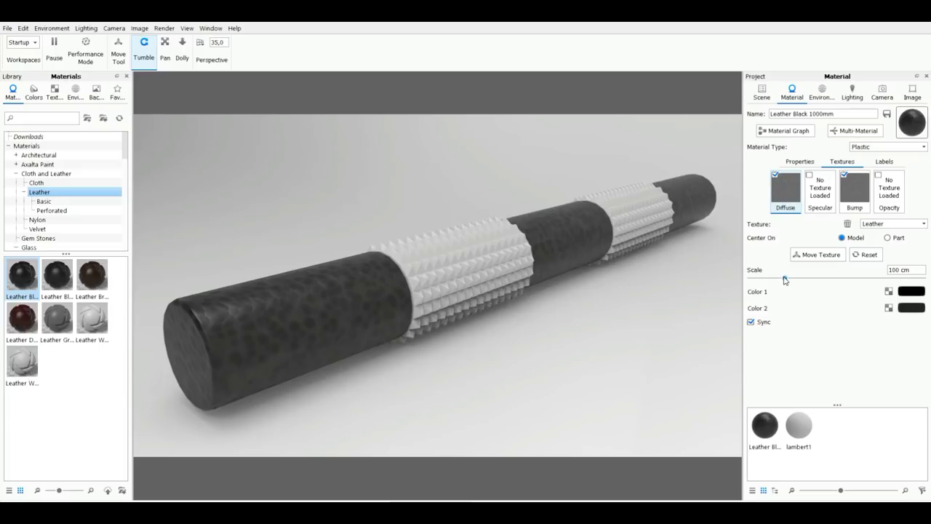
pyautogui.moveTo(785, 280); pyautogui.dragTo(768, 280)
pyautogui.scroll(5, 371, 345)
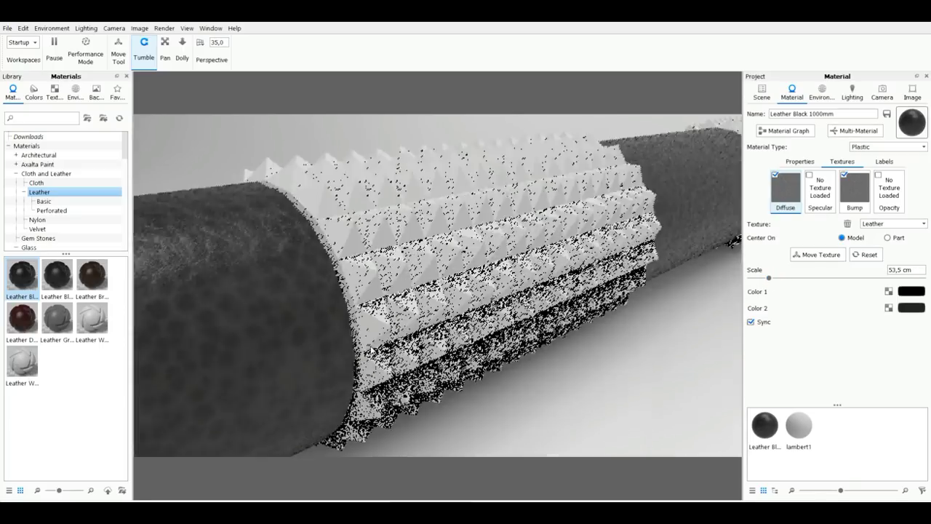
pyautogui.scroll(2, 370, 345)
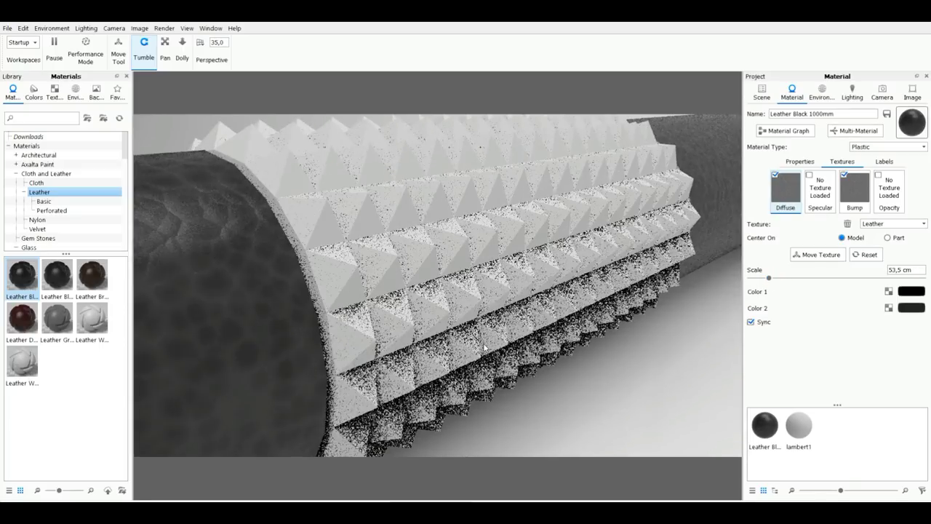
# Change the leather's Color 1 from black to dark red RGB 93, 50, 50.
pyautogui.click(906, 293)
pyautogui.moveTo(840, 193)
pyautogui.mouseDown()
pyautogui.moveTo(855, 188)
pyautogui.moveTo(849, 217)
pyautogui.moveTo(822, 233)
pyautogui.moveTo(847, 233)
pyautogui.moveTo(859, 245)
pyautogui.mouseUp()
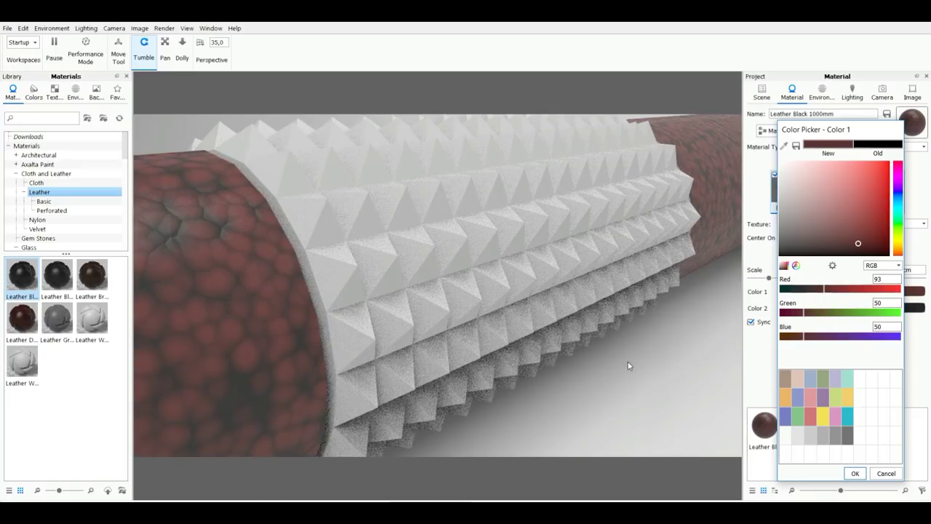
pyautogui.scroll(-10, 628, 361)
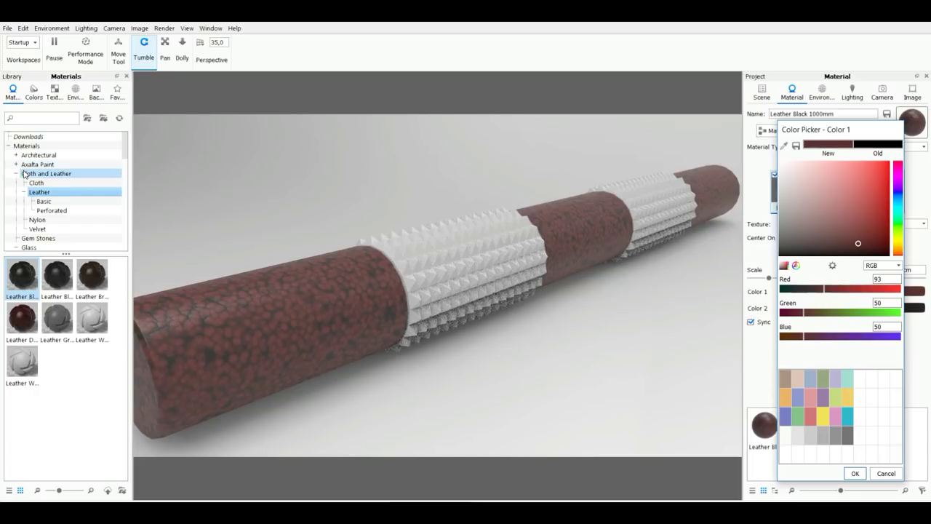
pyautogui.scroll(-4, 61, 217)
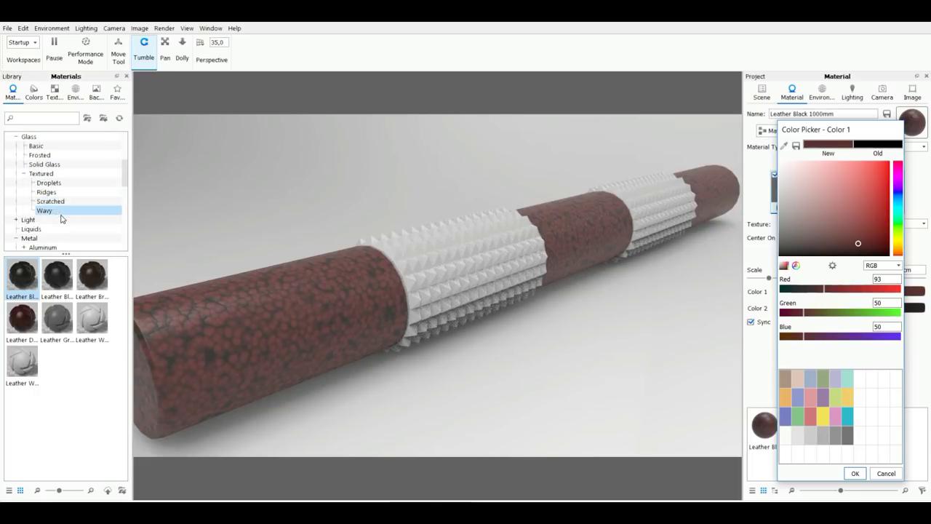
pyautogui.scroll(3, 51, 200)
pyautogui.scroll(-2, 41, 175)
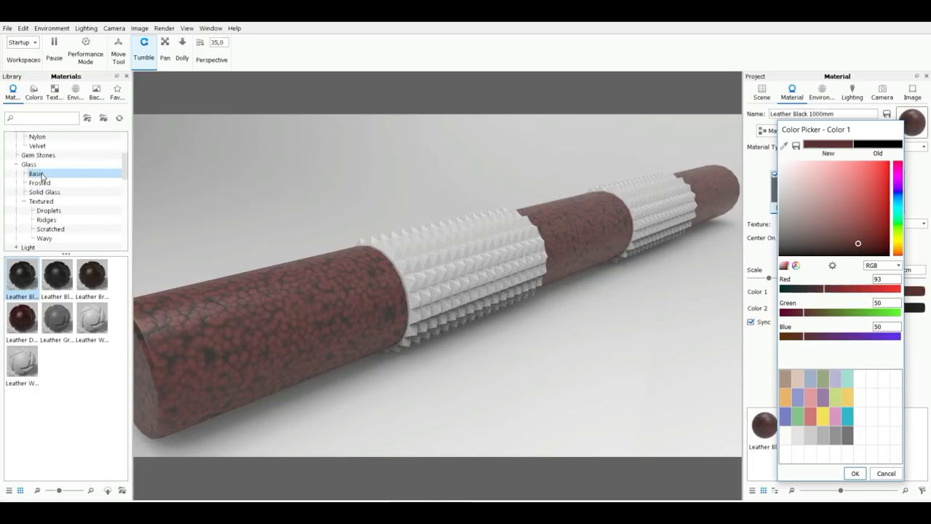
pyautogui.scroll(3, 42, 178)
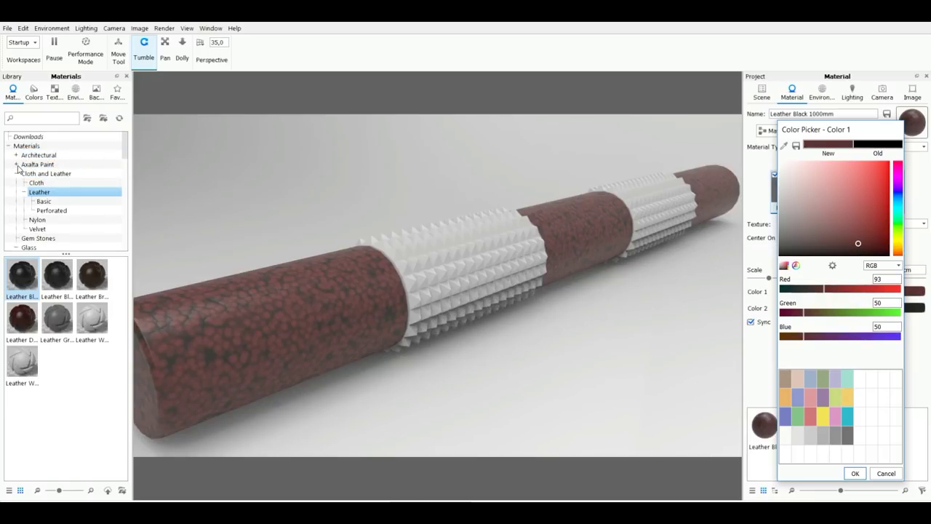
pyautogui.scroll(-6, 19, 192)
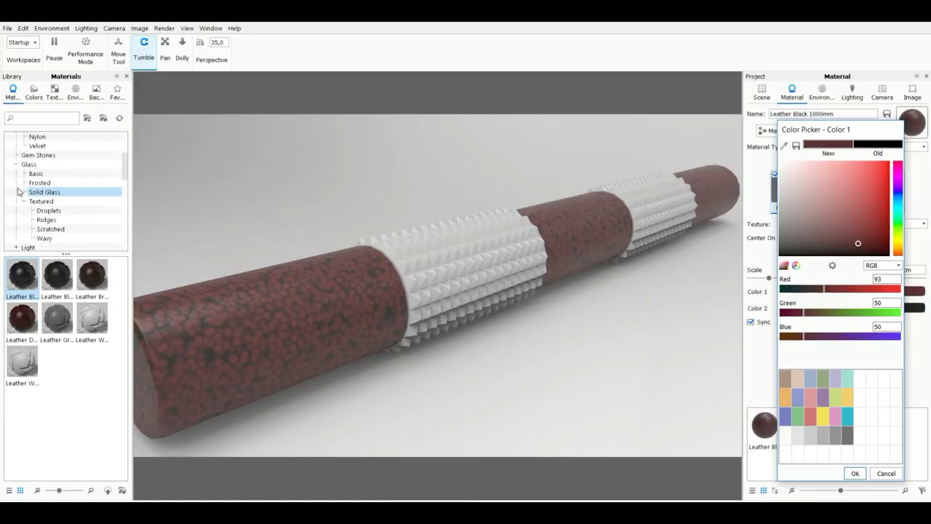
pyautogui.scroll(-7, 19, 200)
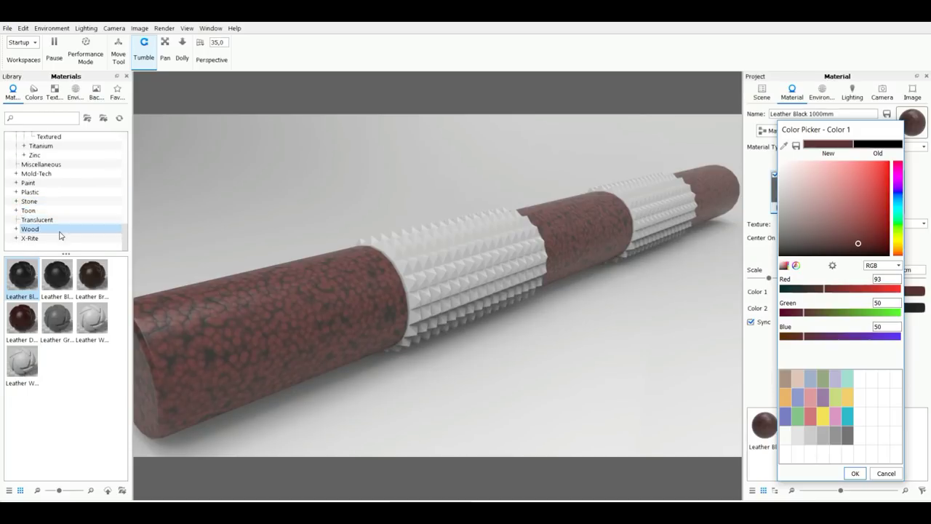
pyautogui.scroll(5, 61, 233)
# Apply the red material from Metal > Anodized > Polished to the two knurled bands.
pyautogui.scroll(2, 62, 233)
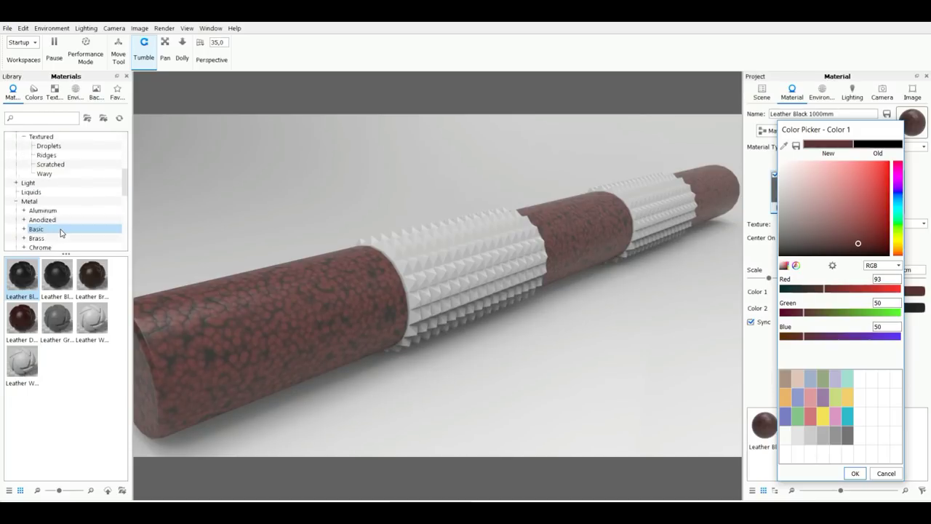
pyautogui.click(59, 230)
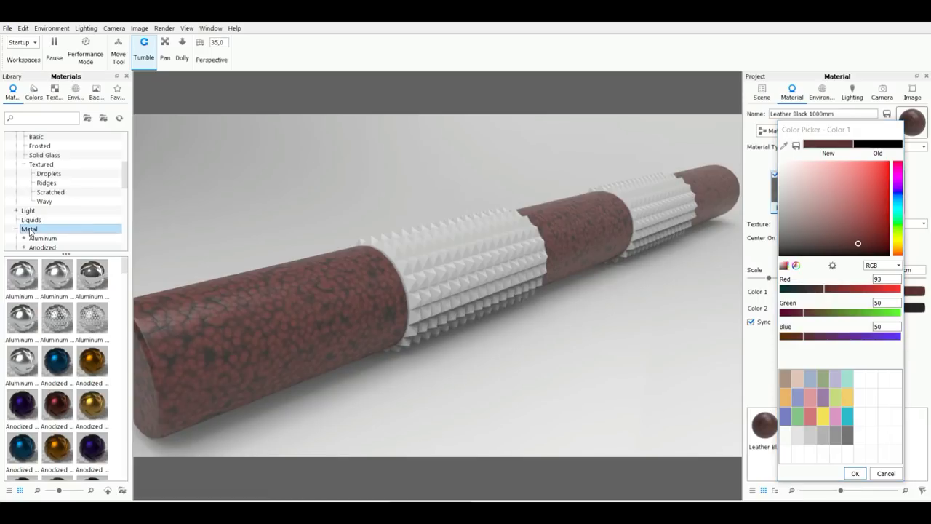
pyautogui.scroll(-3, 58, 215)
pyautogui.click(24, 164)
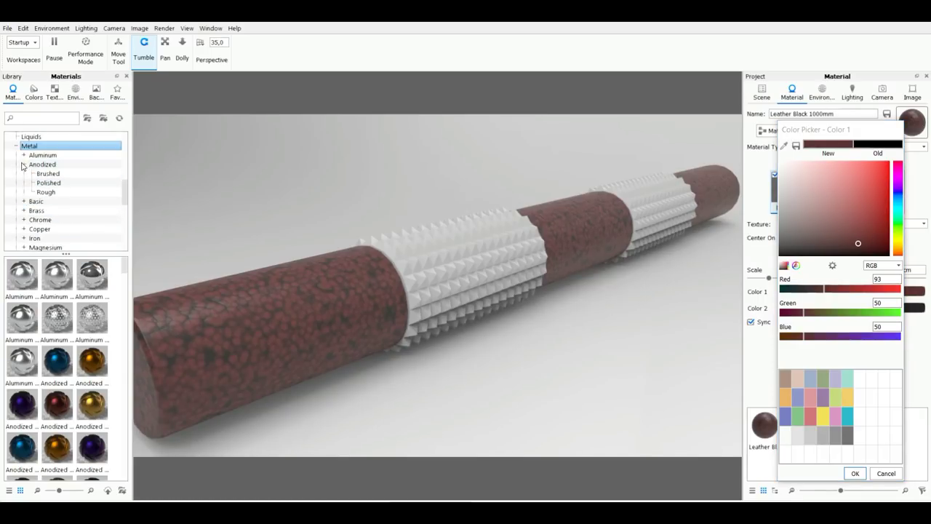
pyautogui.click(45, 183)
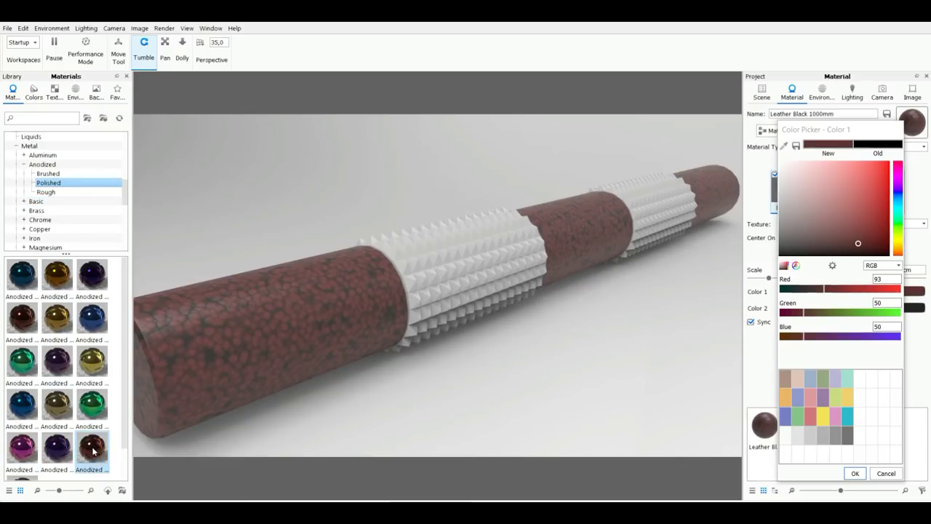
pyautogui.moveTo(92, 447); pyautogui.dragTo(440, 299)
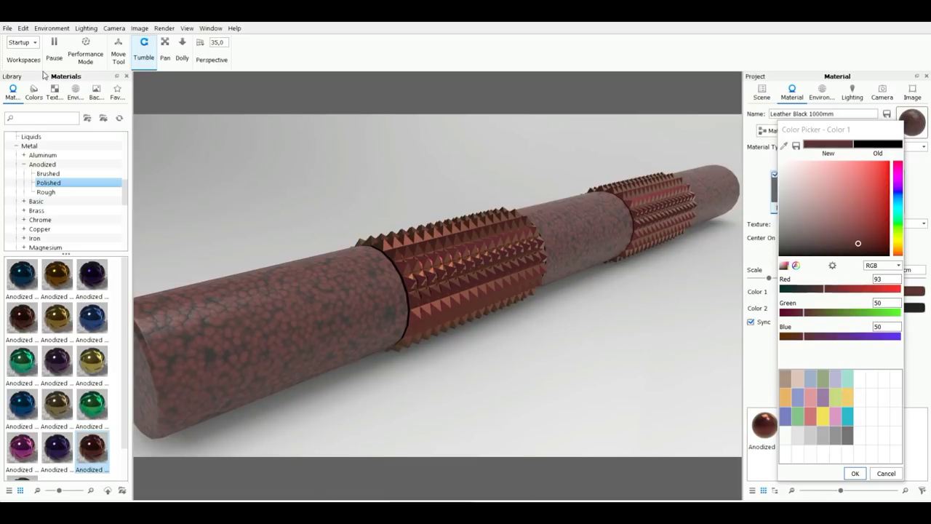
pyautogui.click(75, 93)
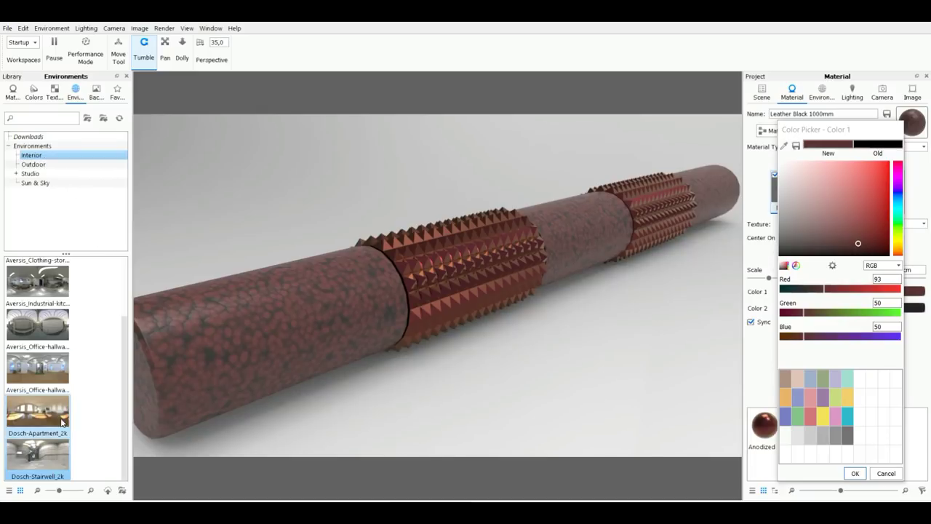
# Try the Stairwell environment, then set a White Solid backplate after testing Studio Backdrop.
pyautogui.moveTo(38, 464); pyautogui.dragTo(462, 374)
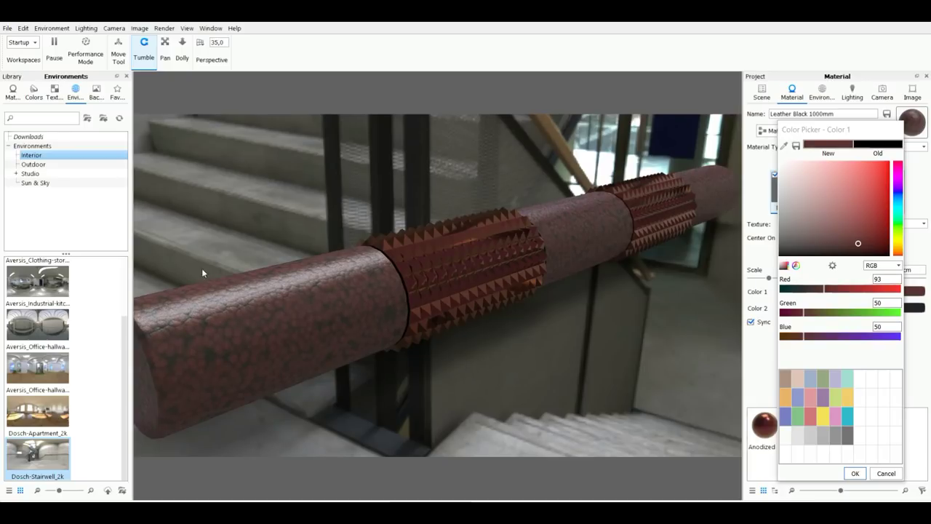
pyautogui.click(96, 92)
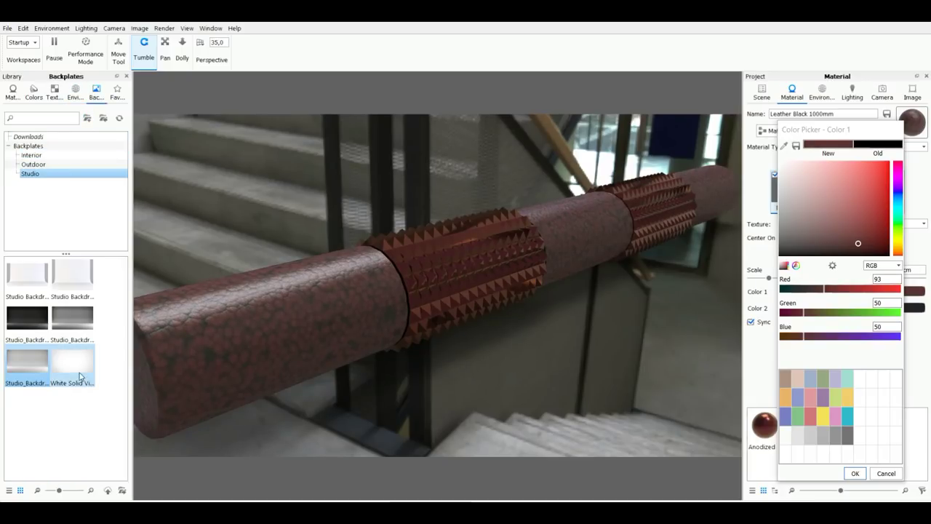
pyautogui.moveTo(73, 368); pyautogui.dragTo(394, 391)
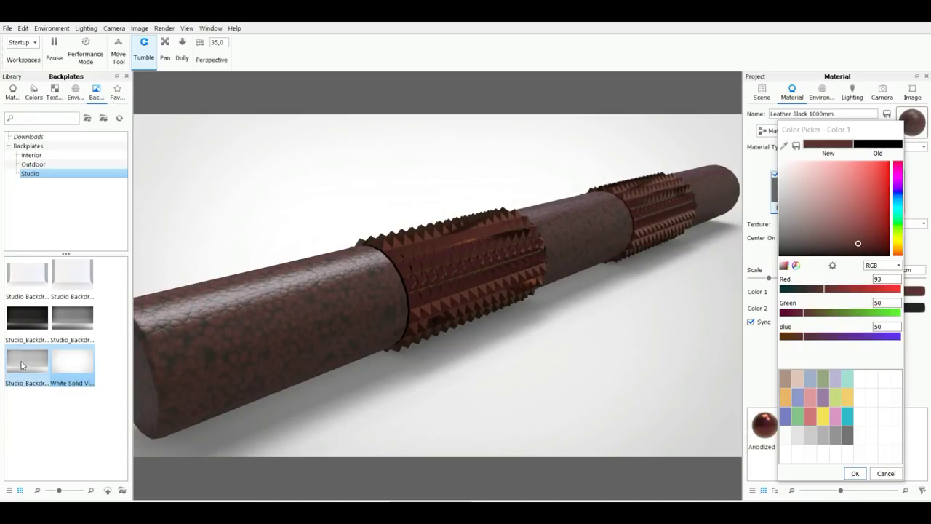
pyautogui.moveTo(27, 361); pyautogui.dragTo(404, 378)
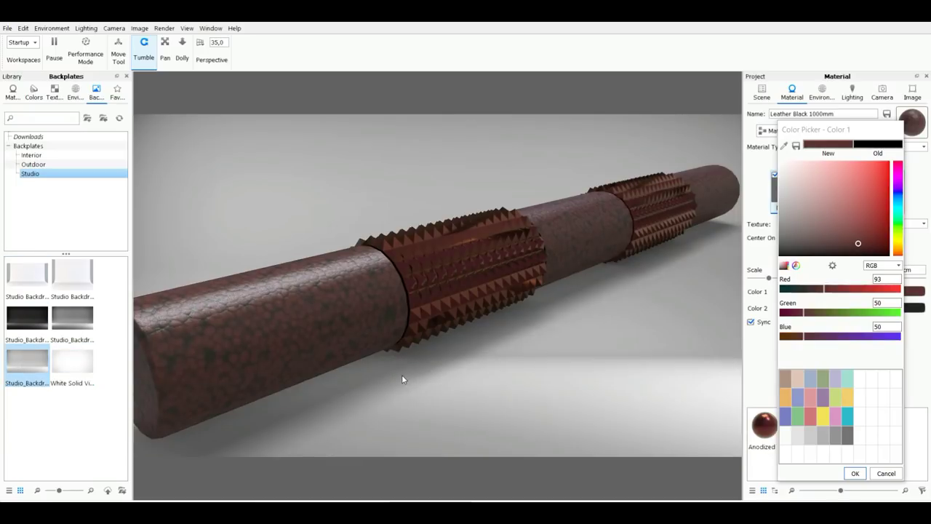
pyautogui.moveTo(73, 367); pyautogui.dragTo(412, 383)
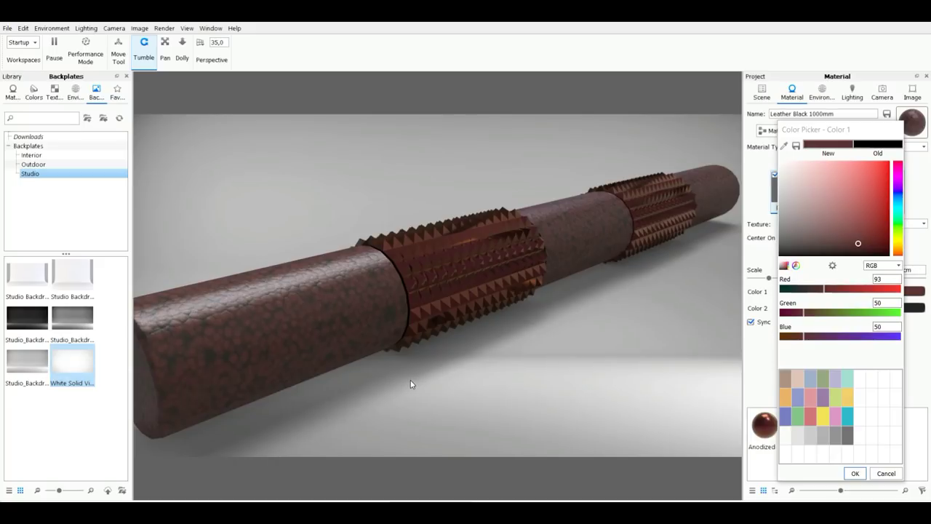
# Try Apartment and Office hallway environments, settling on the Industrial kitchen HDRI.
pyautogui.click(75, 95)
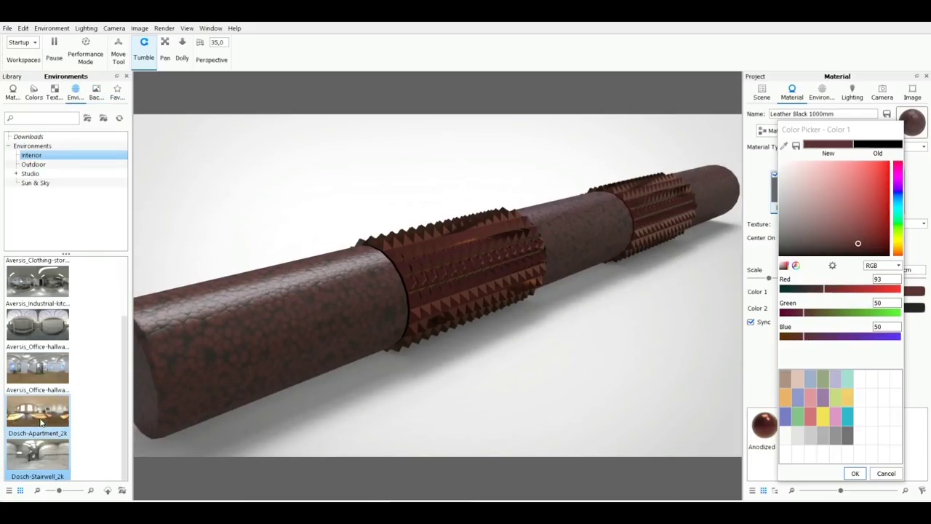
pyautogui.moveTo(42, 422); pyautogui.dragTo(307, 366)
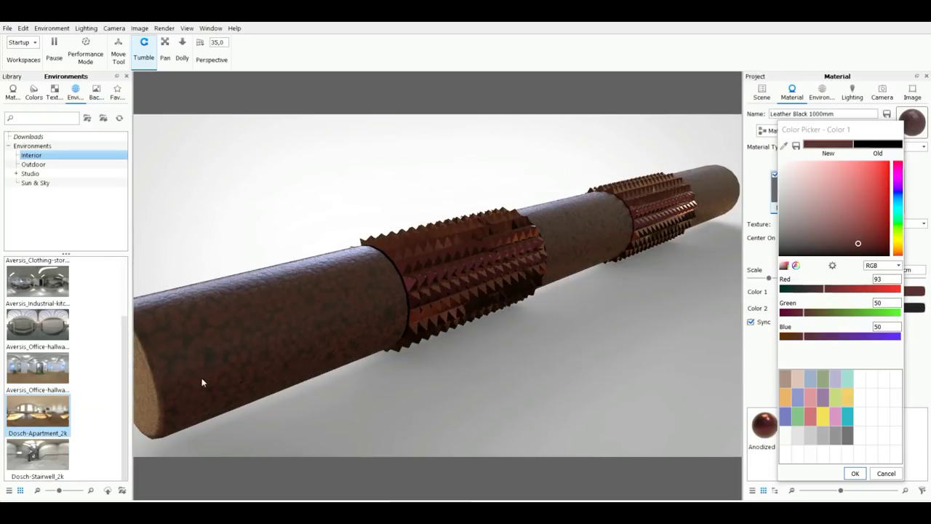
pyautogui.moveTo(38, 368); pyautogui.dragTo(308, 363)
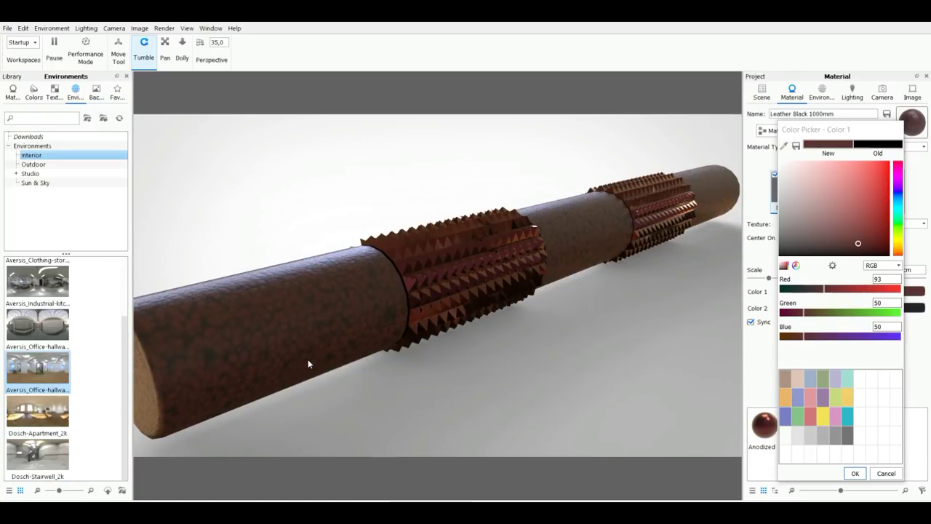
pyautogui.moveTo(37, 326); pyautogui.dragTo(296, 347)
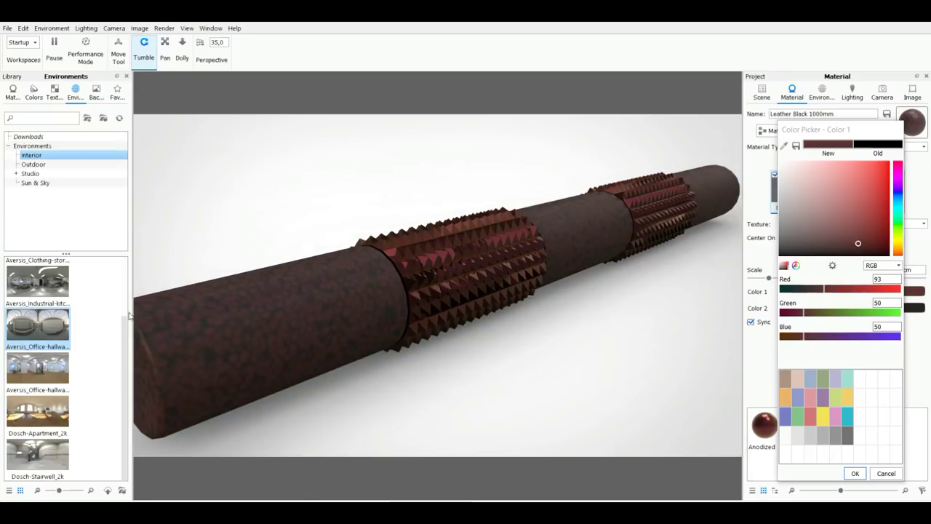
pyautogui.moveTo(38, 281); pyautogui.dragTo(317, 332)
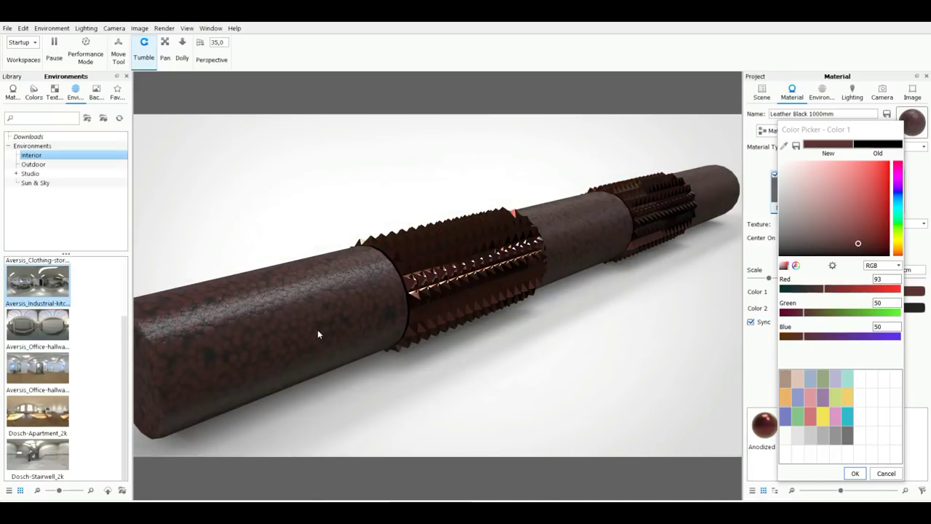
# Try outdoor environments including Aversis River-road, Village-lawn and a Dosch-Design HDRI.
pyautogui.click(33, 165)
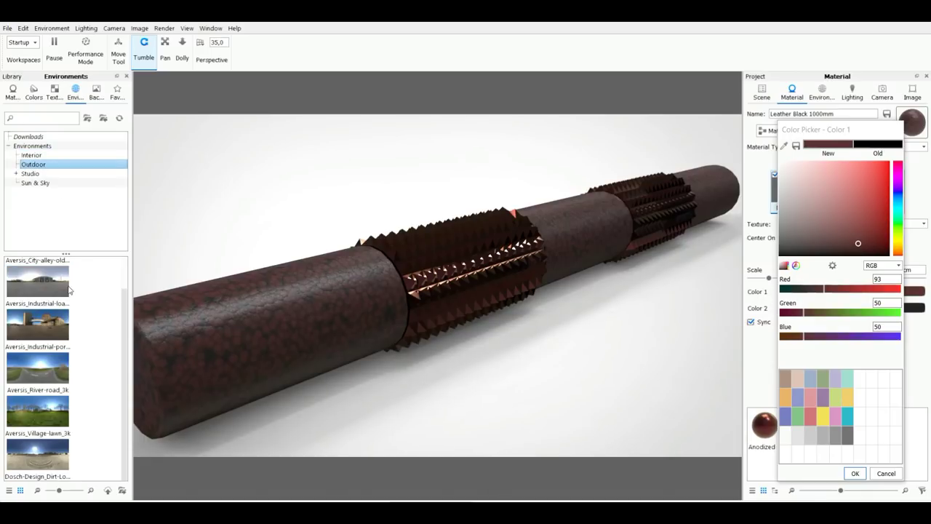
pyautogui.moveTo(69, 290); pyautogui.dragTo(239, 280)
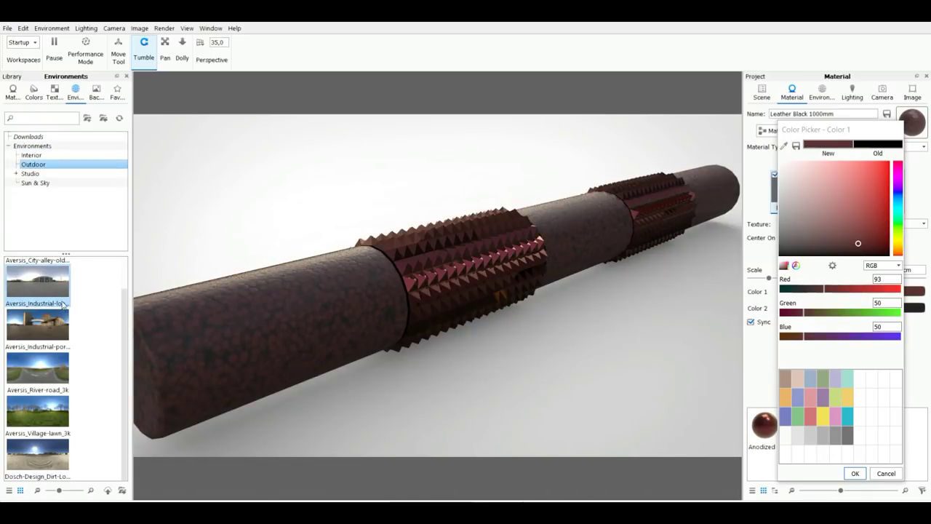
pyautogui.moveTo(38, 324); pyautogui.dragTo(255, 326)
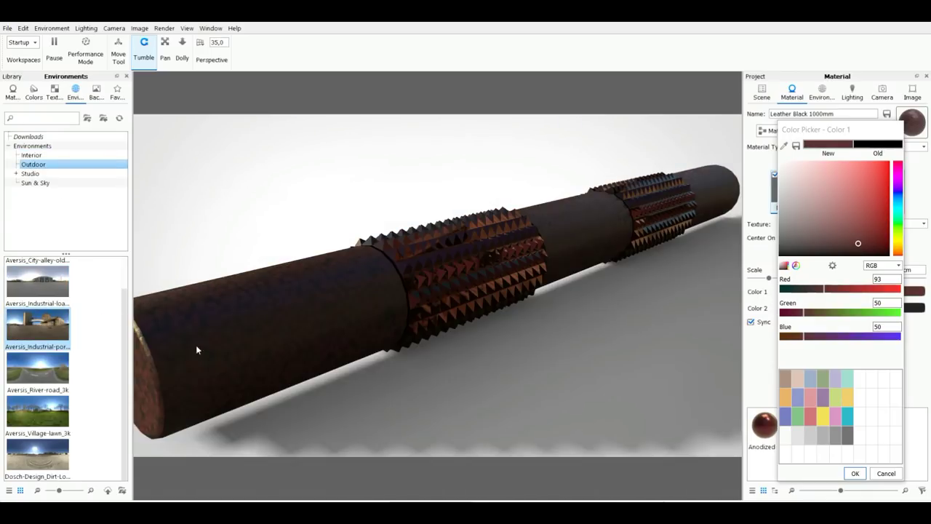
pyautogui.moveTo(38, 368); pyautogui.dragTo(302, 339)
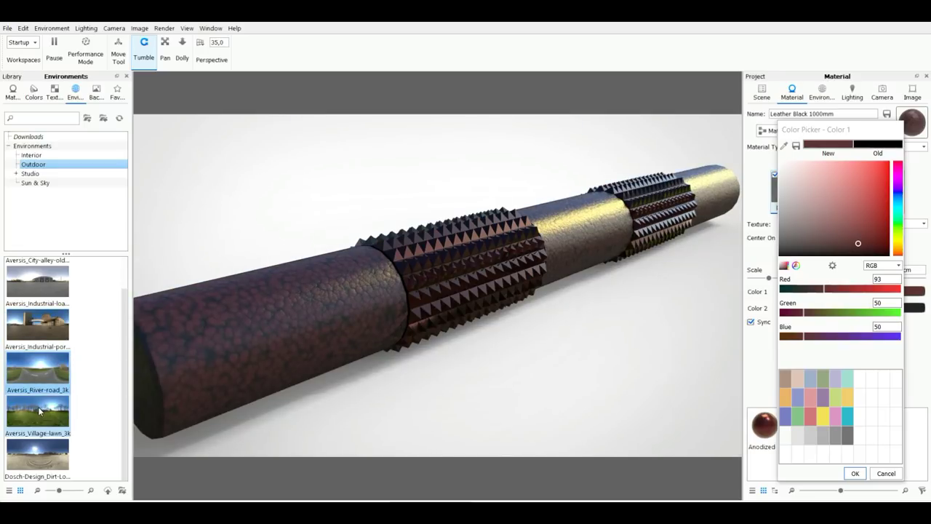
pyautogui.moveTo(38, 406); pyautogui.dragTo(309, 363)
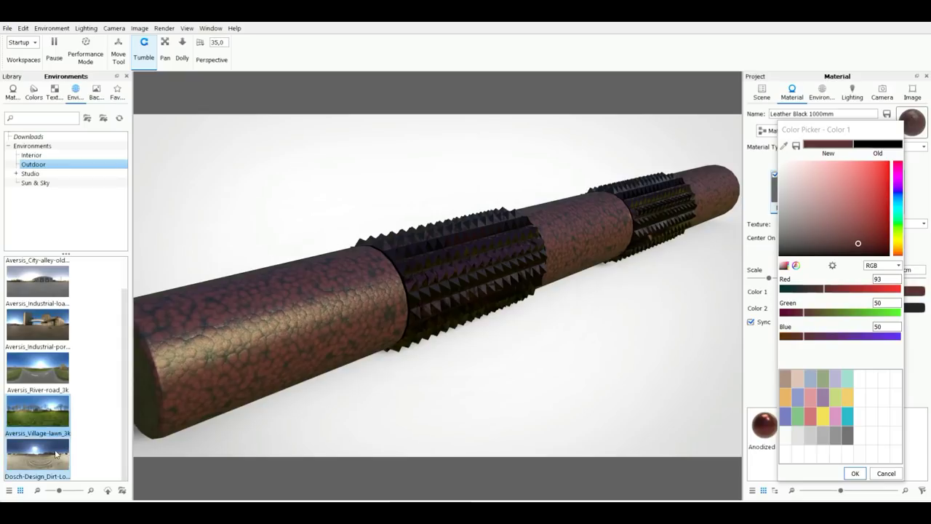
pyautogui.moveTo(56, 453); pyautogui.dragTo(320, 387)
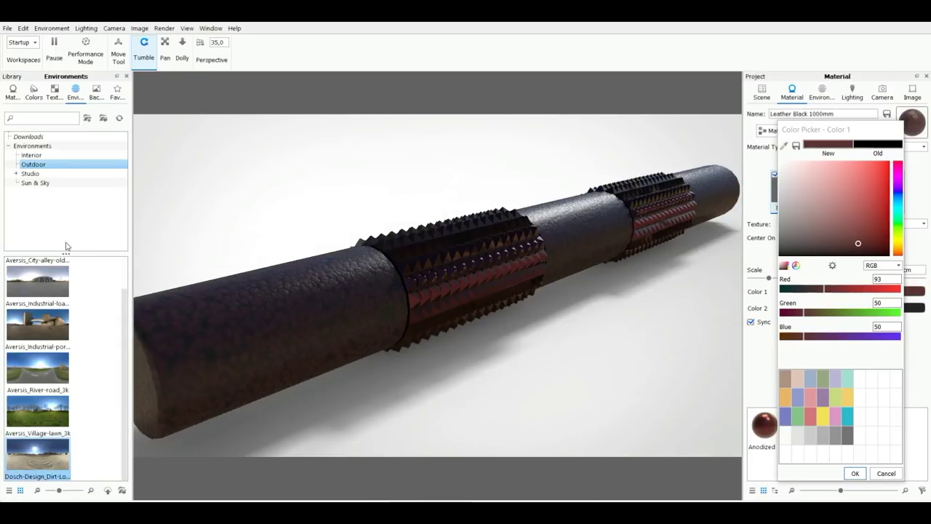
# Light the rod with the Overhead Array 4K studio environment and orbit to its end.
pyautogui.click(30, 173)
pyautogui.scroll(-5, 66, 359)
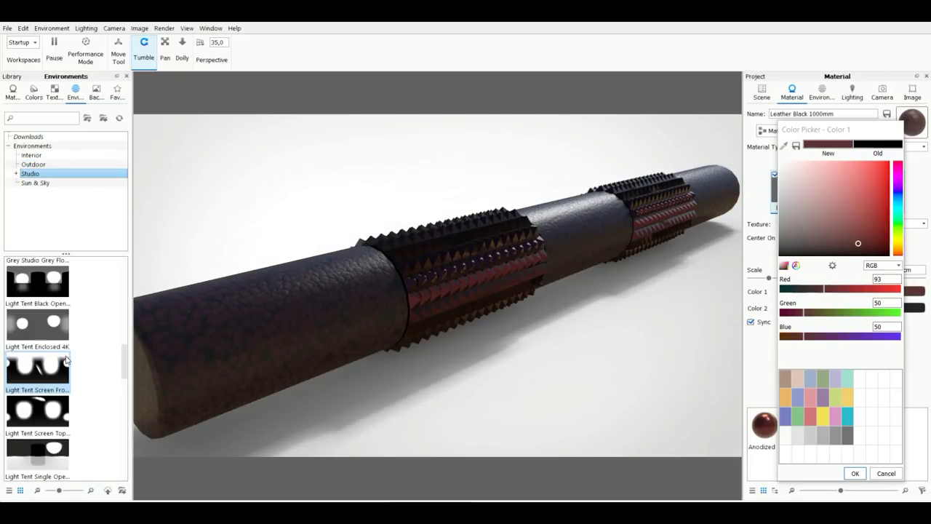
pyautogui.scroll(-6, 66, 358)
pyautogui.scroll(5, 78, 388)
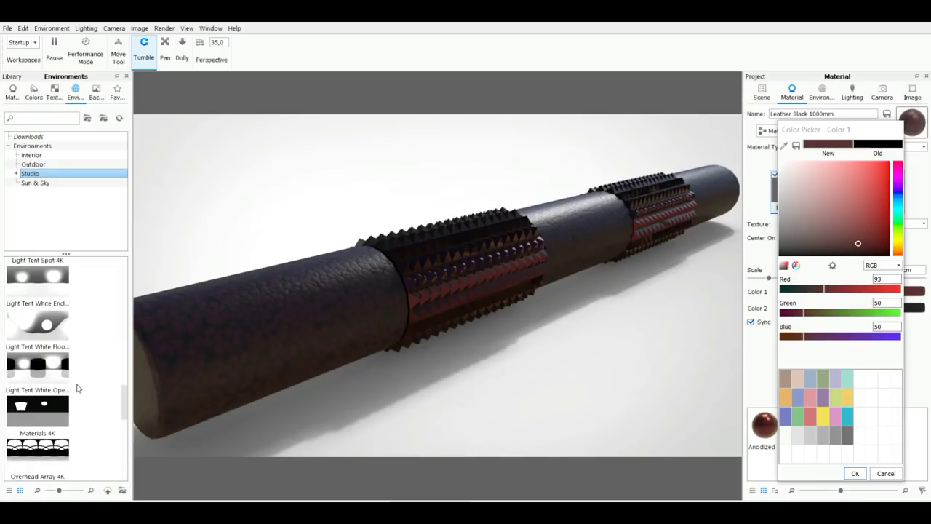
pyautogui.moveTo(43, 459); pyautogui.dragTo(371, 337)
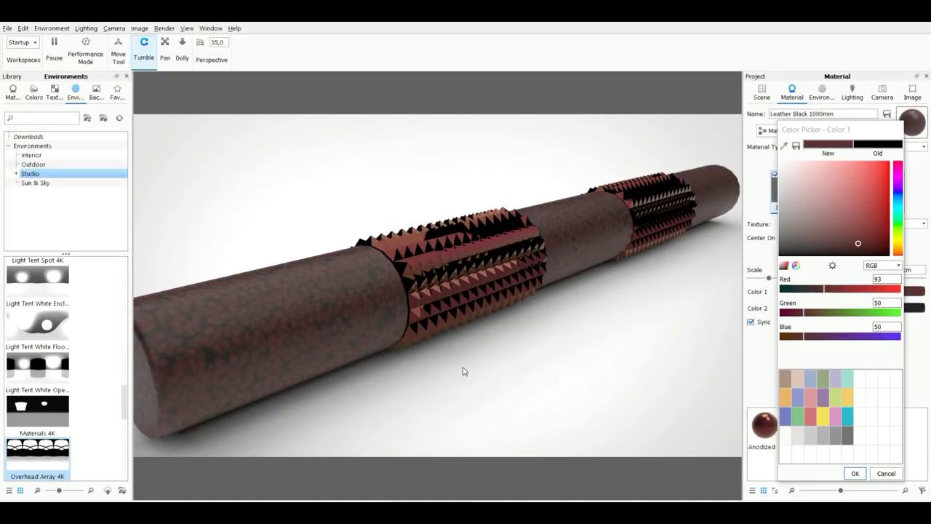
pyautogui.moveTo(461, 370); pyautogui.dragTo(494, 355)
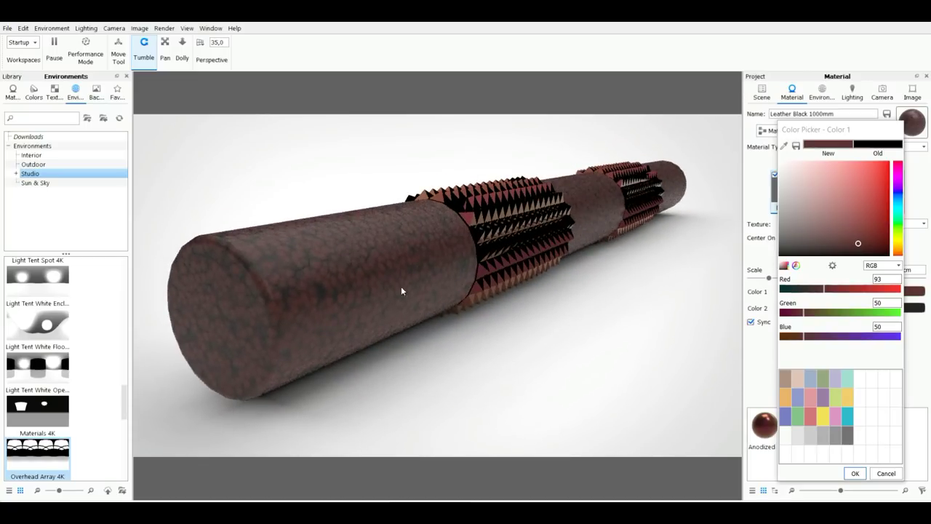
# Turn on Occlusion Ground Shadows and Ground Reflections in the Environment menu.
pyautogui.click(62, 29)
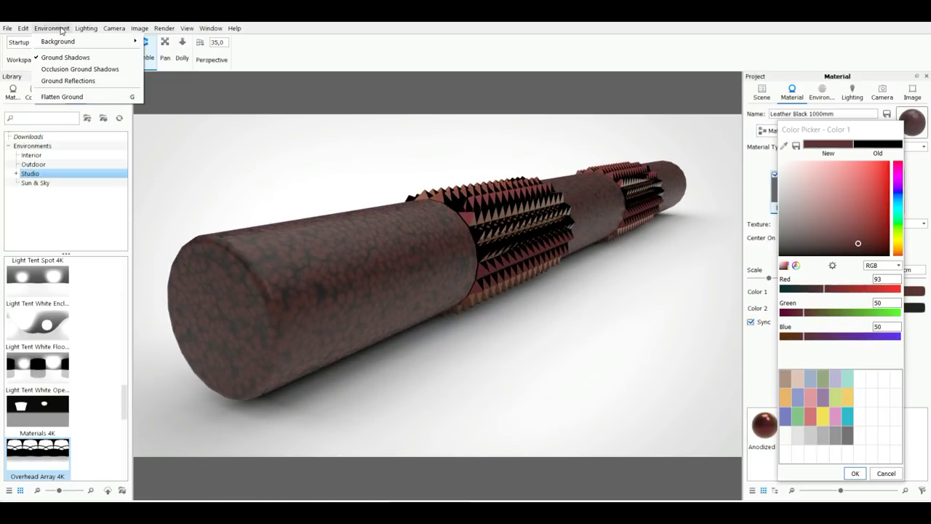
pyautogui.click(74, 70)
pyautogui.click(60, 29)
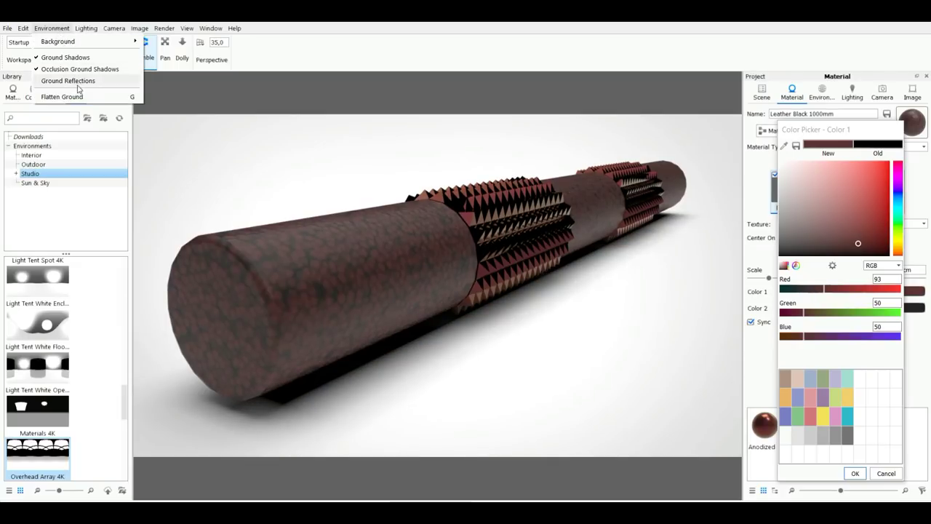
pyautogui.click(80, 82)
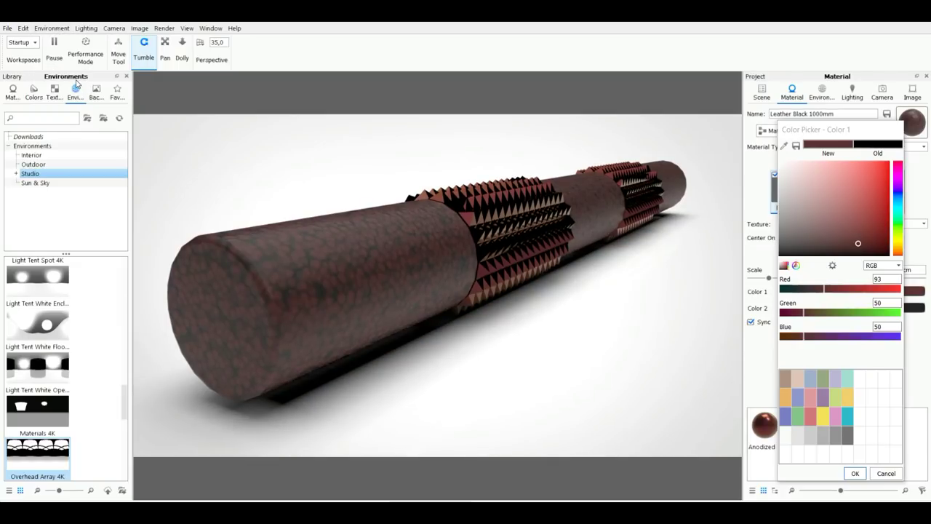
# Turn on performance mode in the lighting options and recheck the ground settings.
pyautogui.click(85, 28)
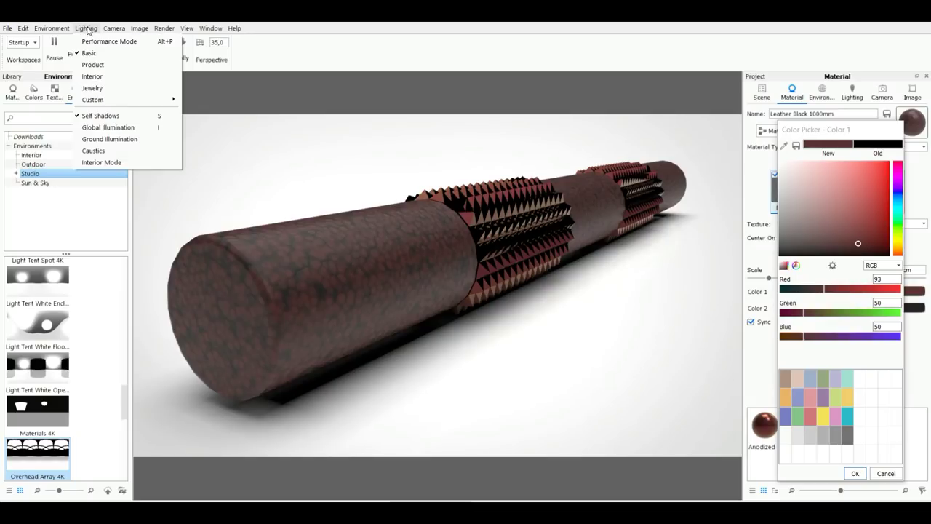
pyautogui.click(123, 45)
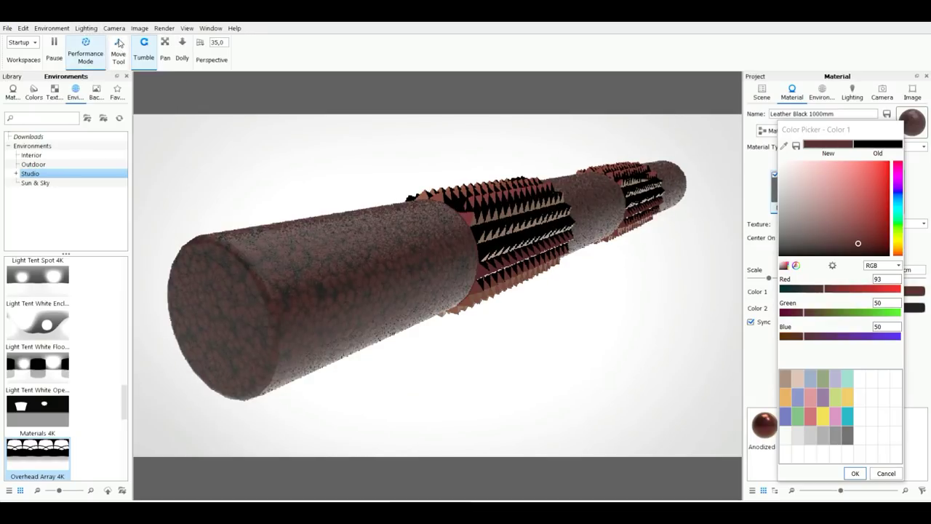
pyautogui.click(87, 28)
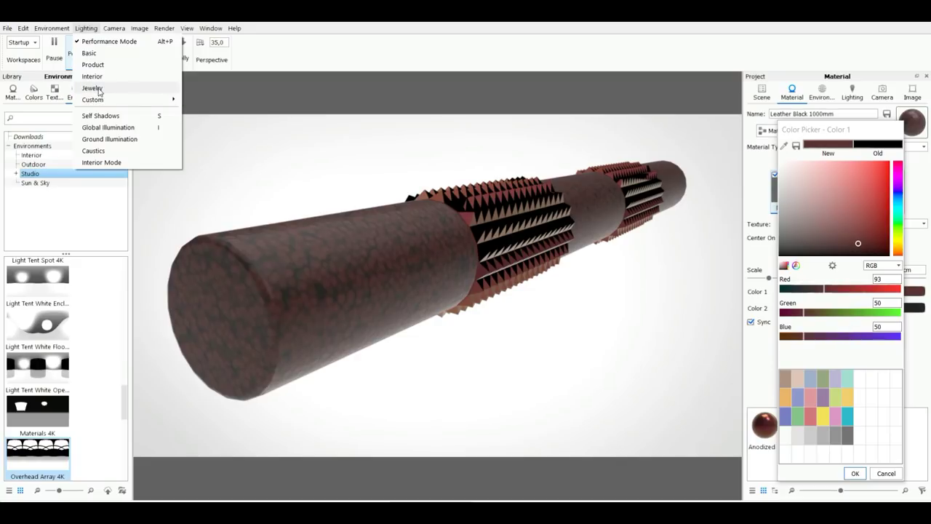
pyautogui.click(61, 30)
pyautogui.click(61, 30)
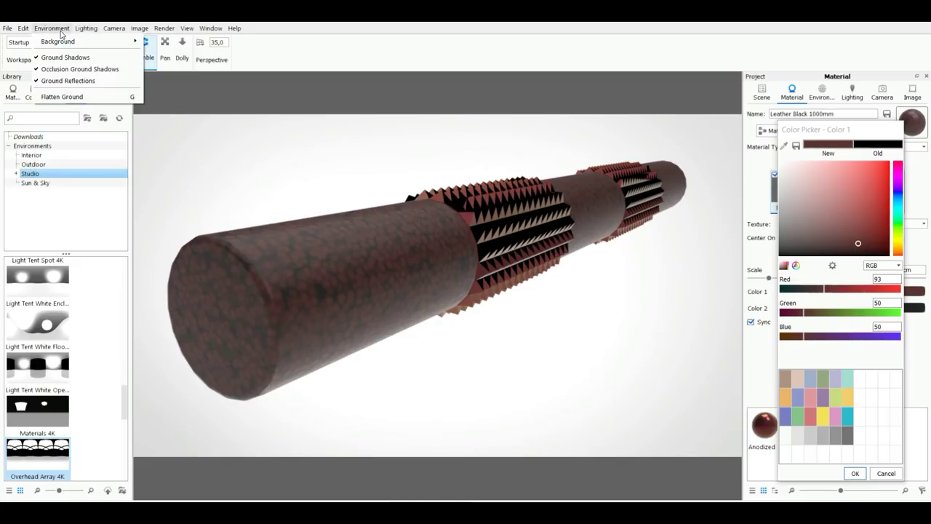
pyautogui.click(95, 30)
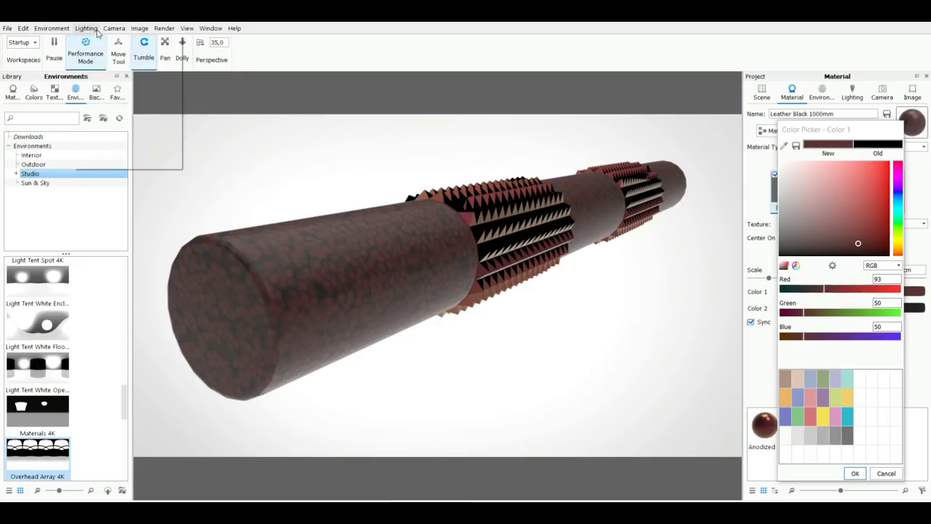
# Switch lighting to the Basic preset with Global Illumination and Ground Illumination enabled.
pyautogui.click(97, 31)
pyautogui.click(90, 54)
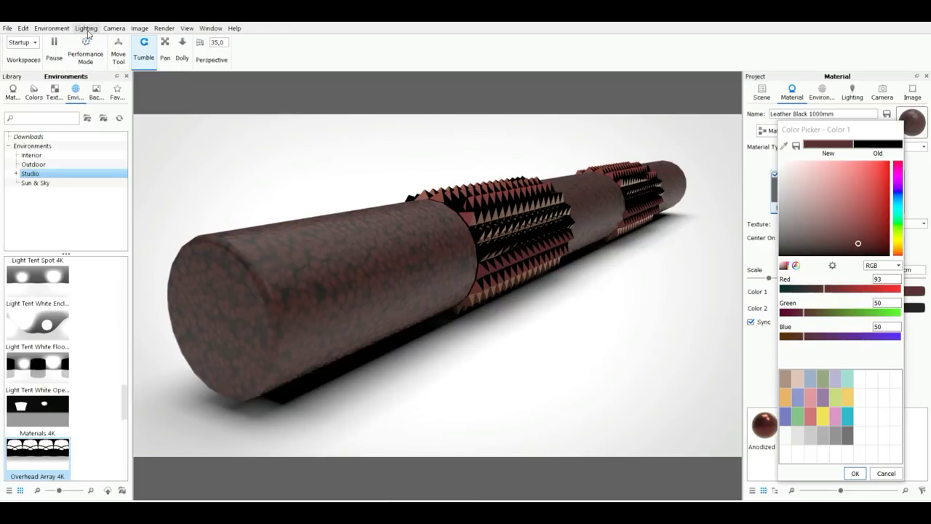
pyautogui.click(82, 31)
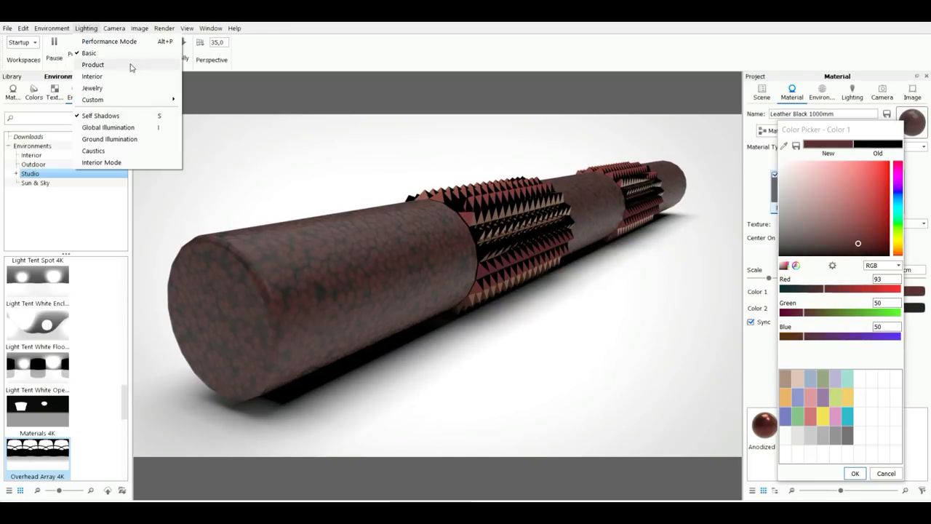
pyautogui.click(125, 129)
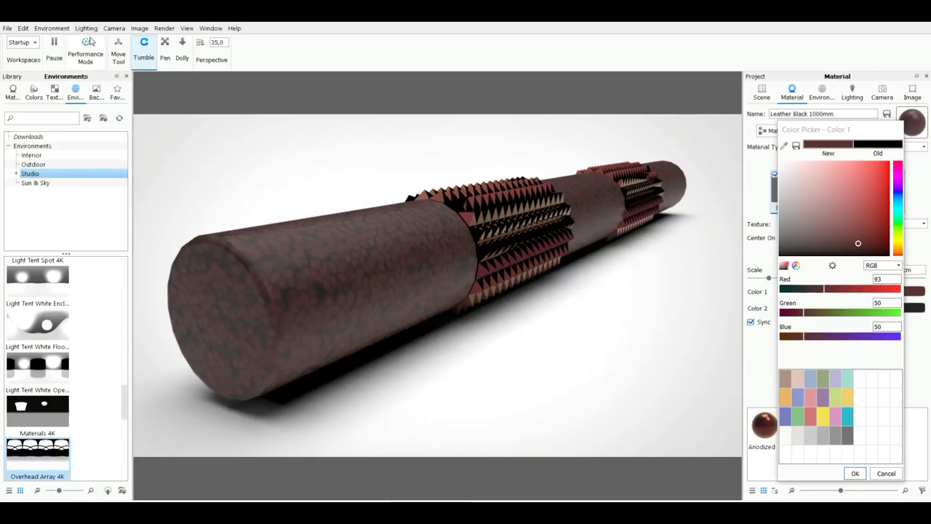
pyautogui.click(90, 30)
pyautogui.click(113, 141)
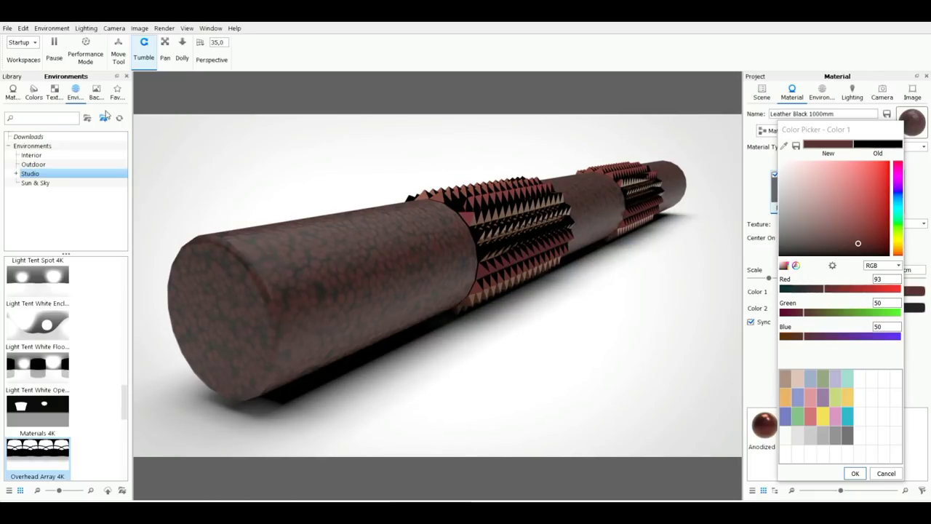
pyautogui.click(87, 29)
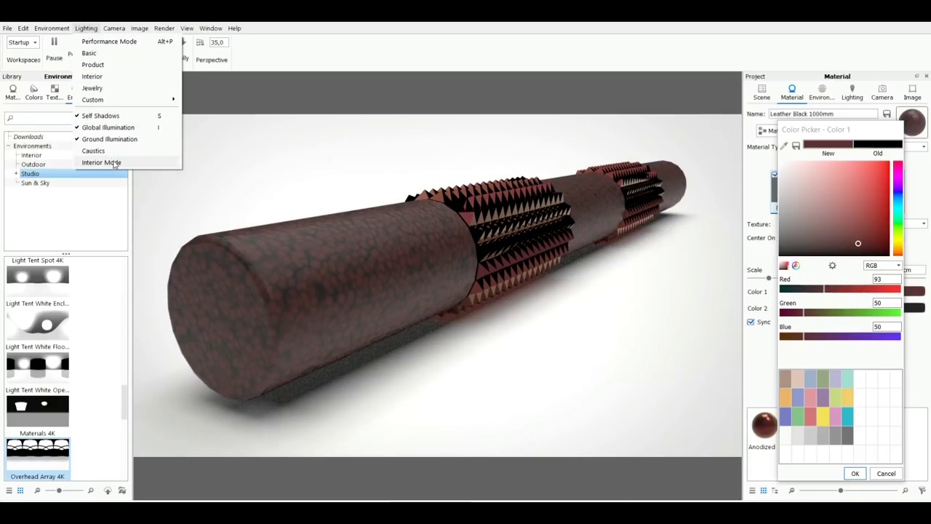
# Render the rod as a 1920×1080 JPEG still at 214 maximum samples.
pyautogui.moveTo(116, 29)
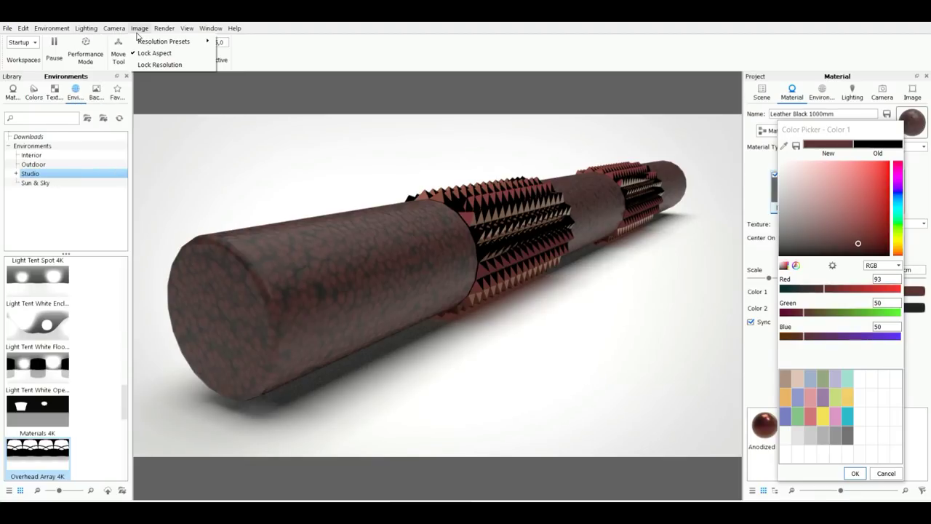
pyautogui.moveTo(165, 29)
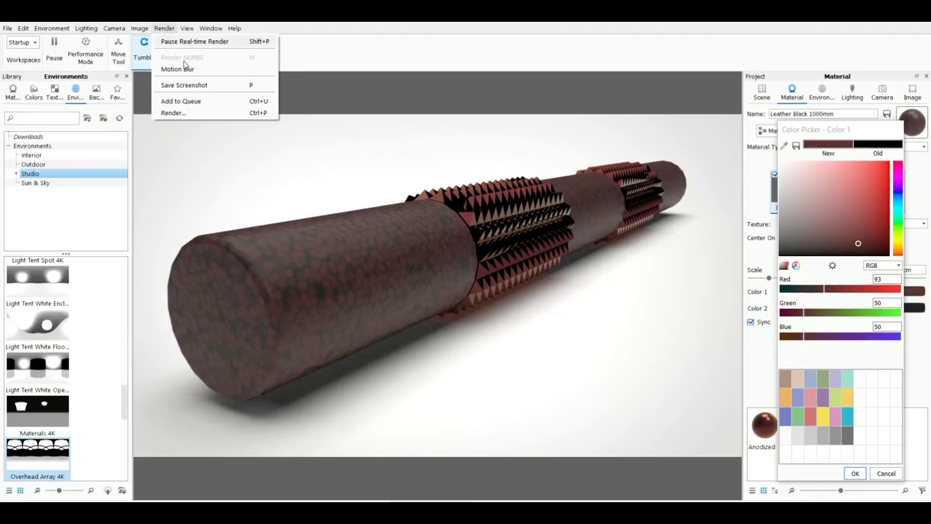
pyautogui.click(193, 112)
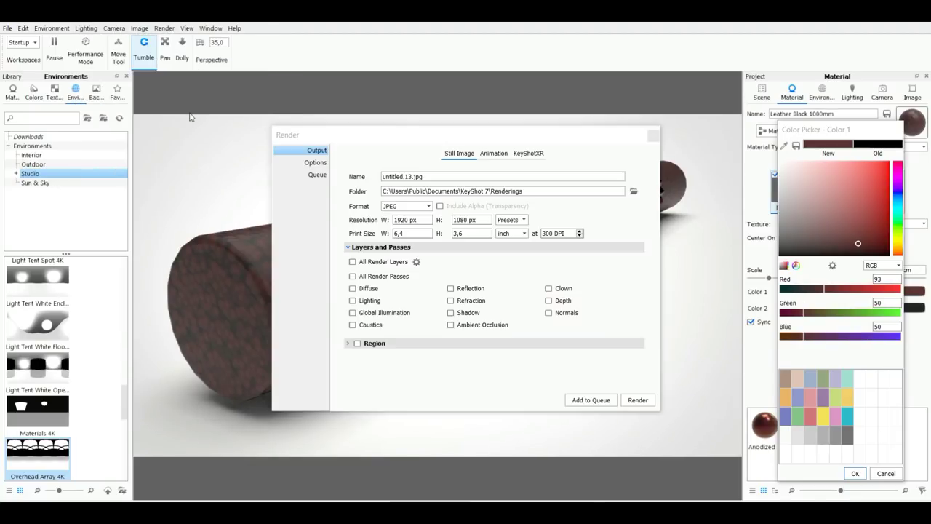
pyautogui.click(311, 162)
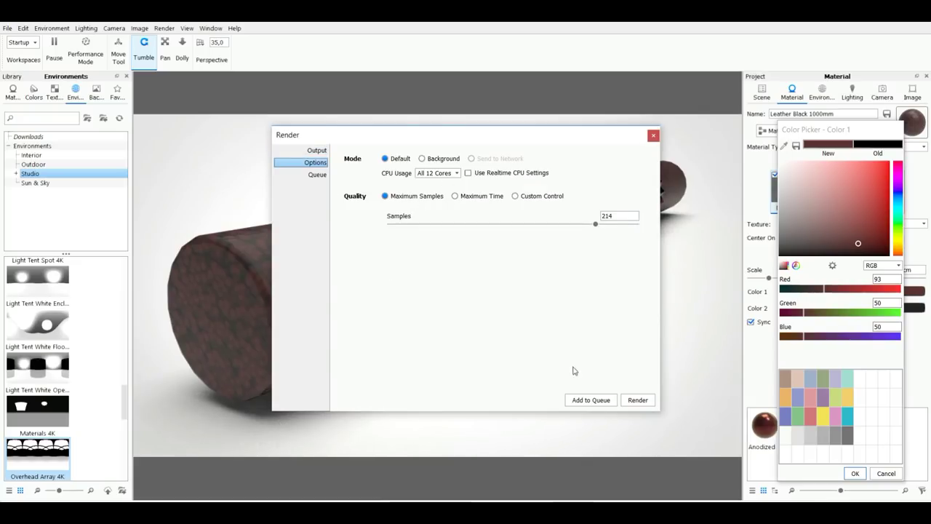
pyautogui.click(637, 400)
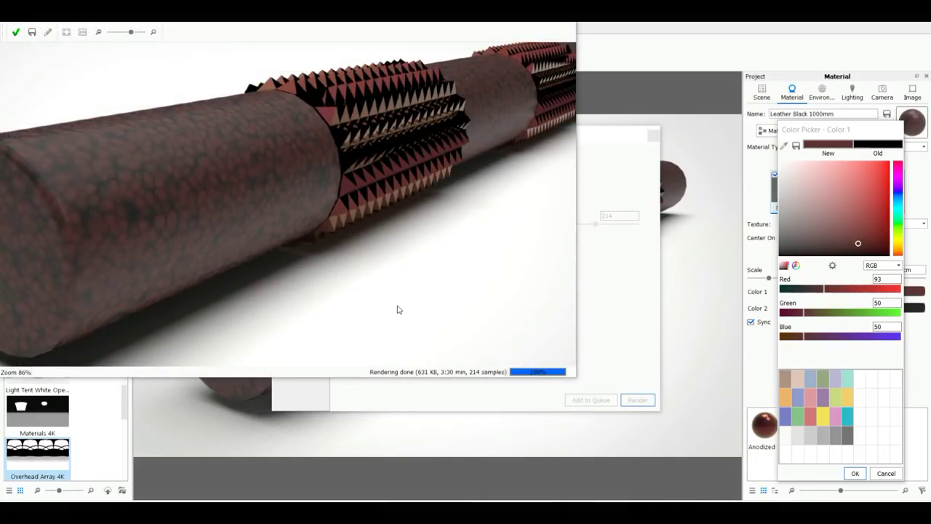
# Maximize the render output window to see the finished staff render full screen.
pyautogui.doubleClick(540, 28)
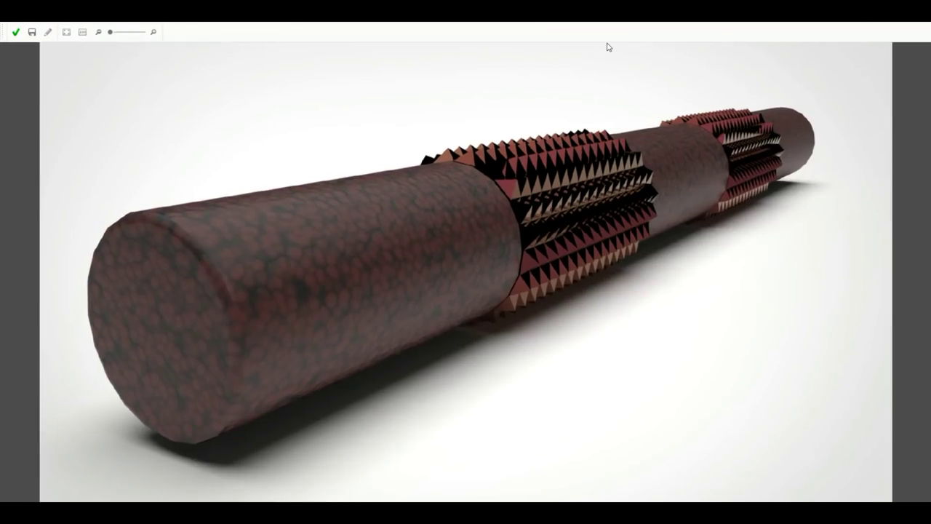